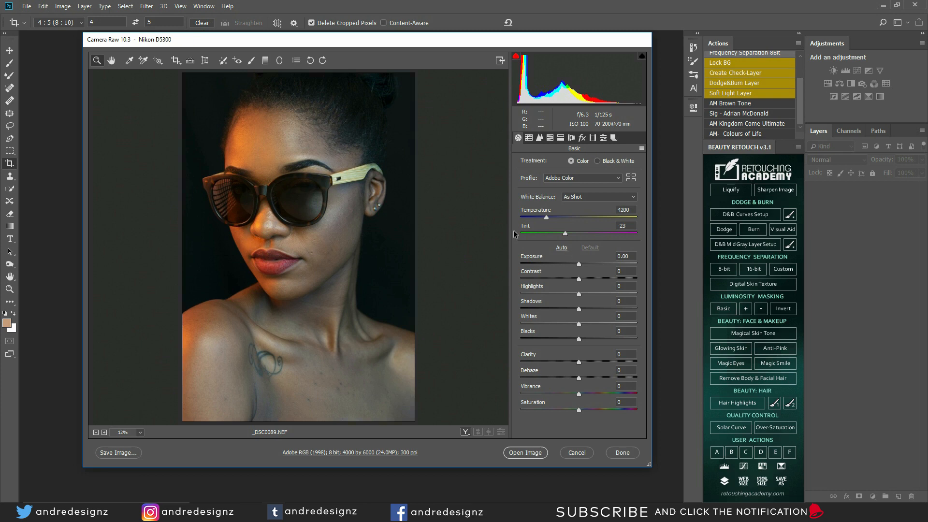
Step: Crop the raw portrait to 4:5, positioning the crop lower to trim the bottom strip
left_click(176, 63)
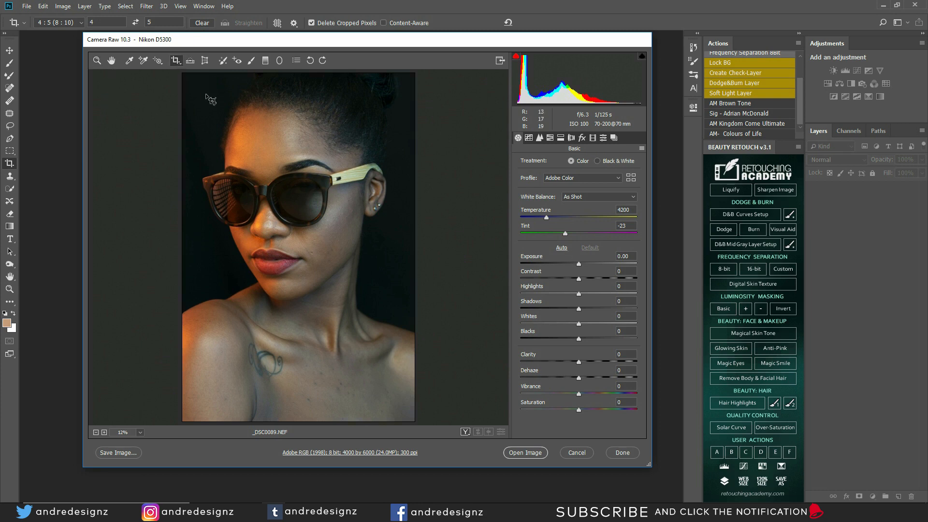
left_click_drag(182, 76, 473, 408)
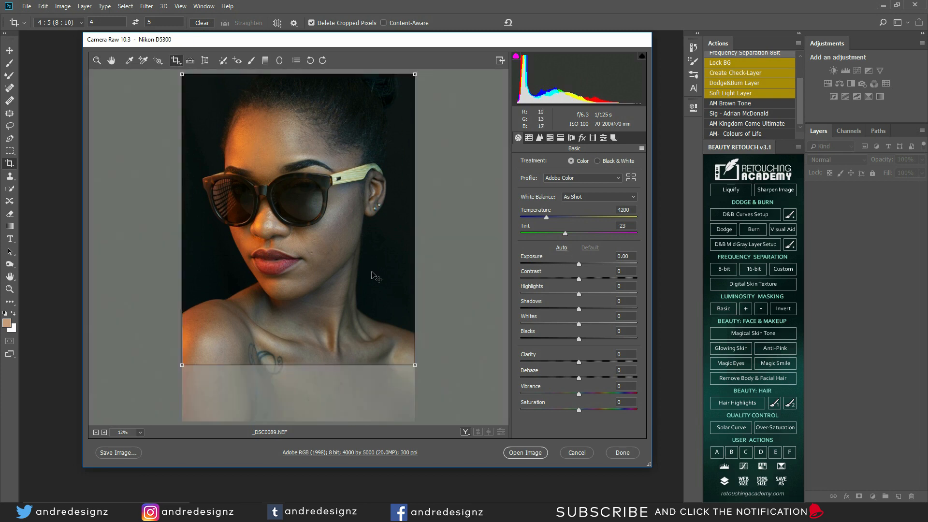
left_click(180, 62)
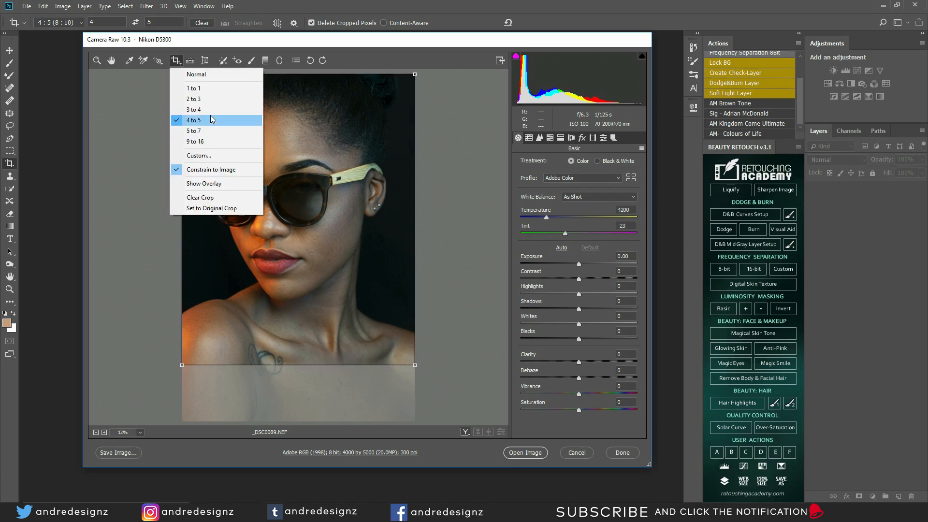
left_click(376, 197)
left_click_drag(375, 208, 385, 252)
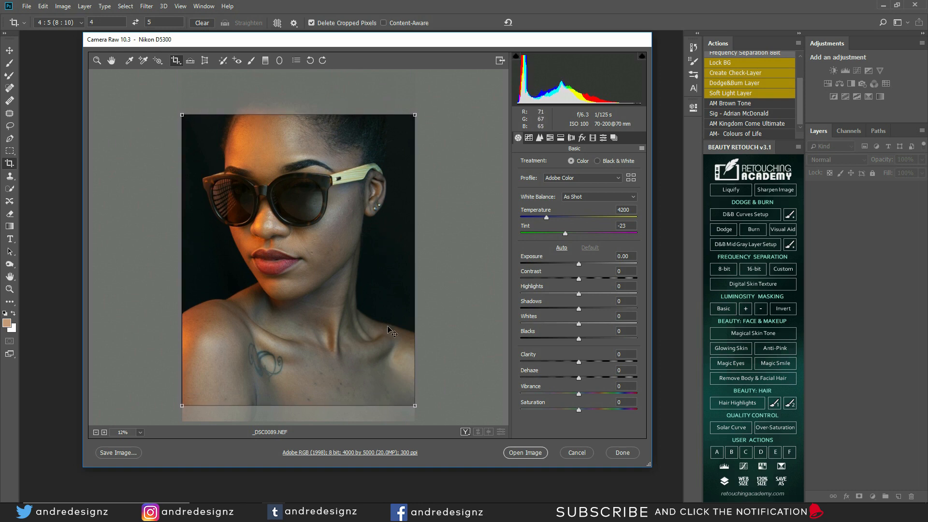
left_click_drag(392, 305, 395, 292)
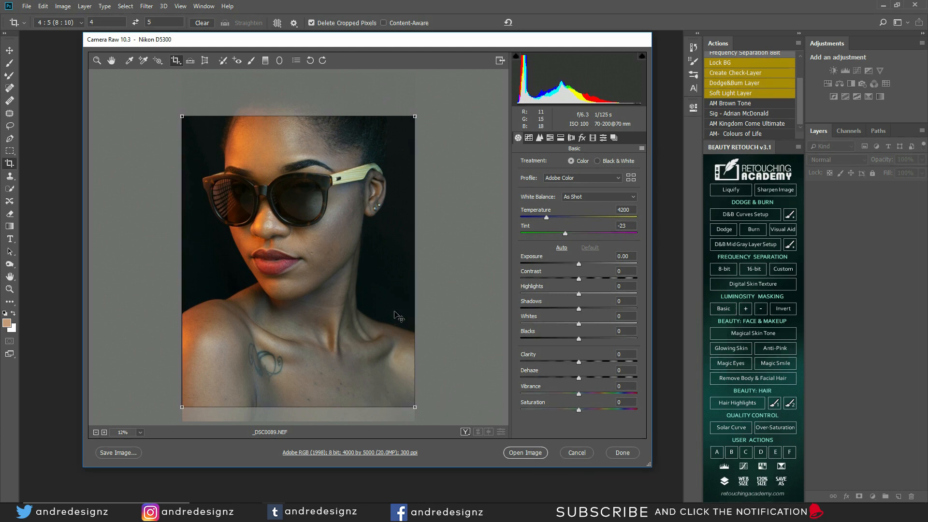
key("z")
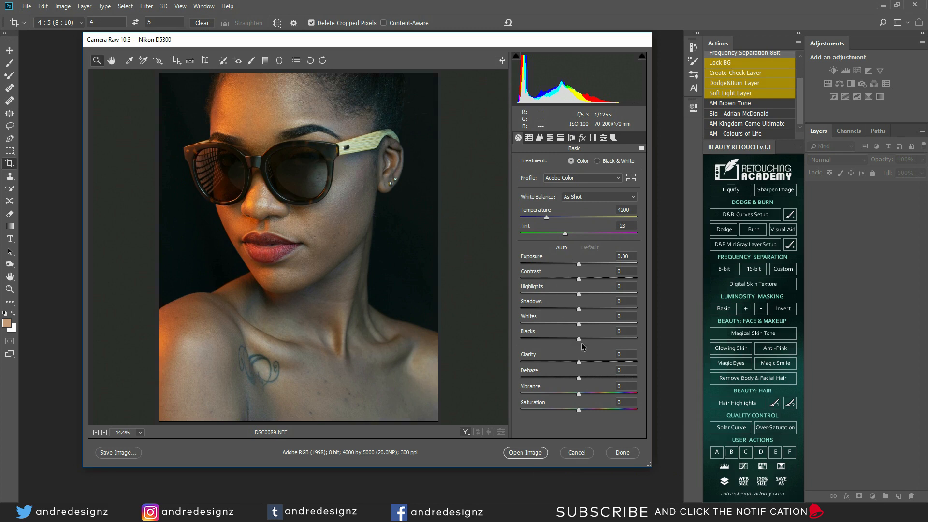
Step: Set Blacks to -22 and Highlights to +21, then open the portrait as a Photoshop document
left_click_drag(579, 339, 563, 341)
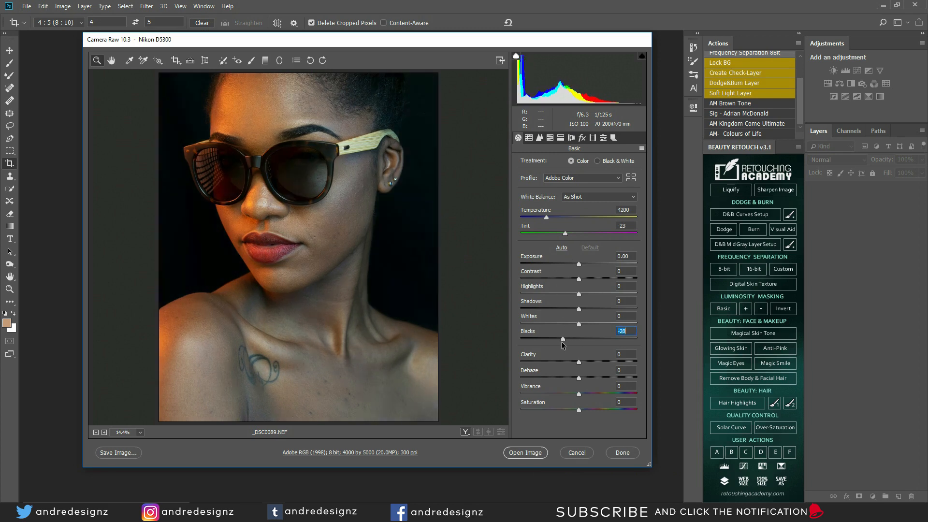
key("Down")
key("Down")
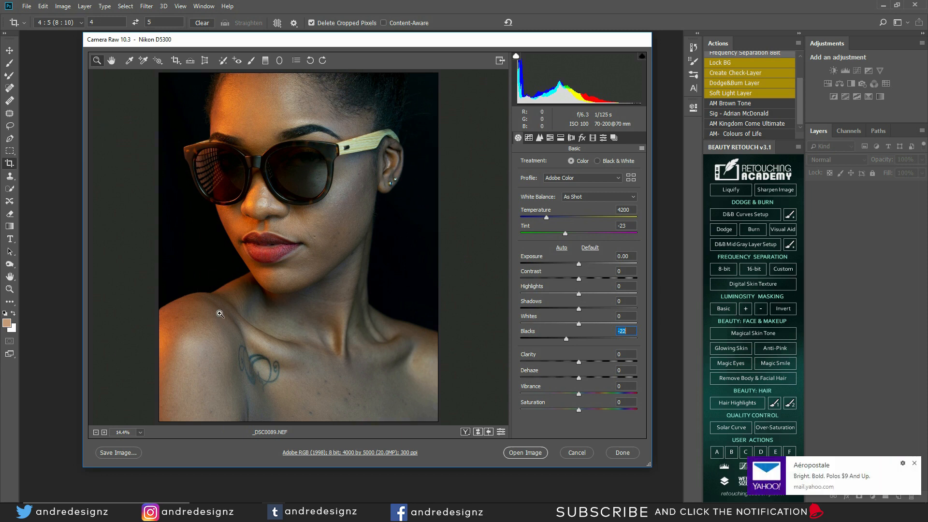
left_click(916, 464)
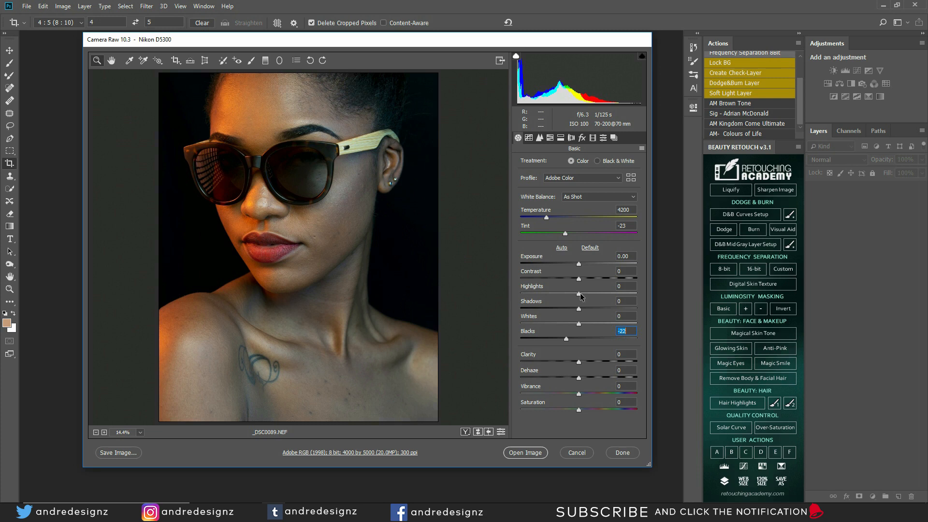
left_click_drag(580, 297, 591, 295)
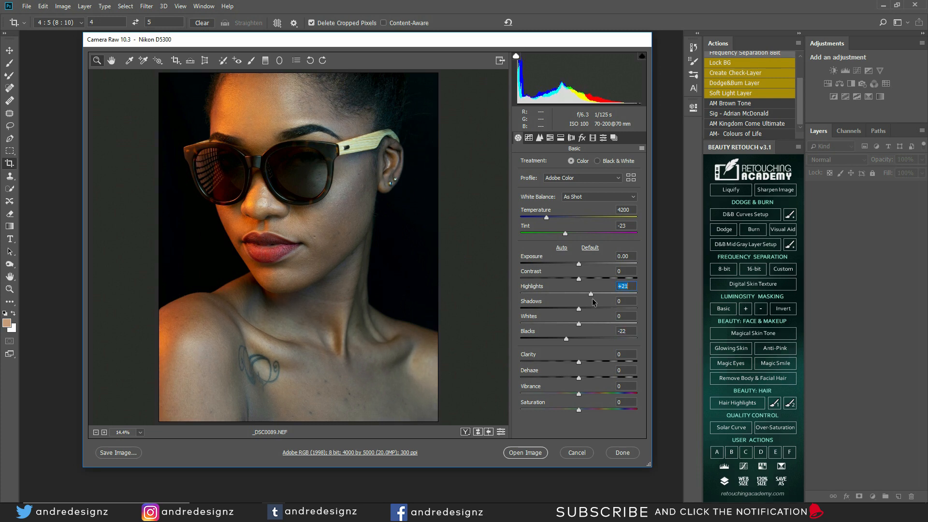
left_click(532, 452)
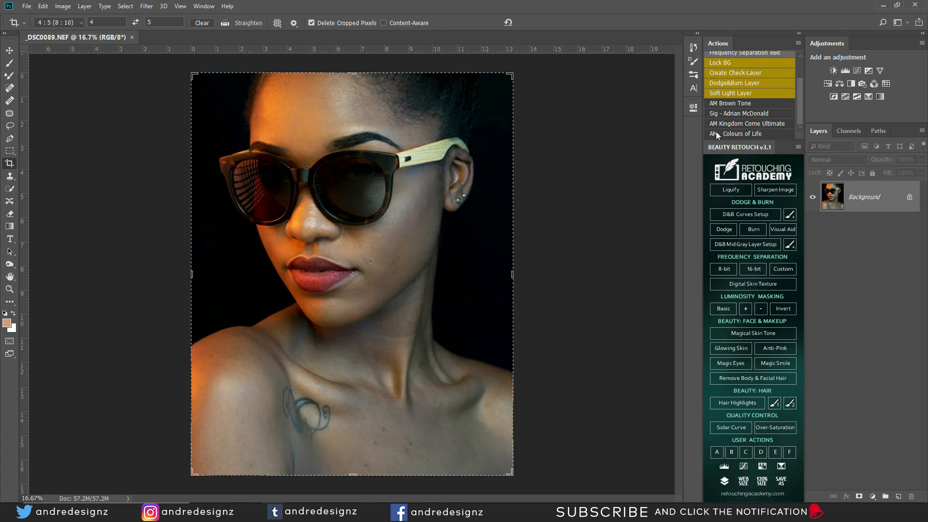
Step: Run the Frequency Separation 16Bit action, accepting a Gaussian Blur radius of 14.0
left_click_drag(798, 109, 804, 89)
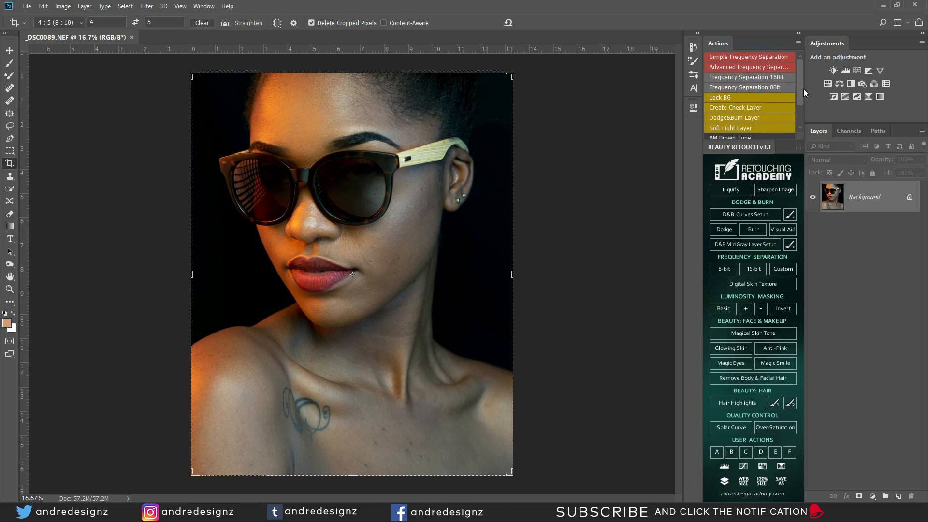
left_click(772, 78)
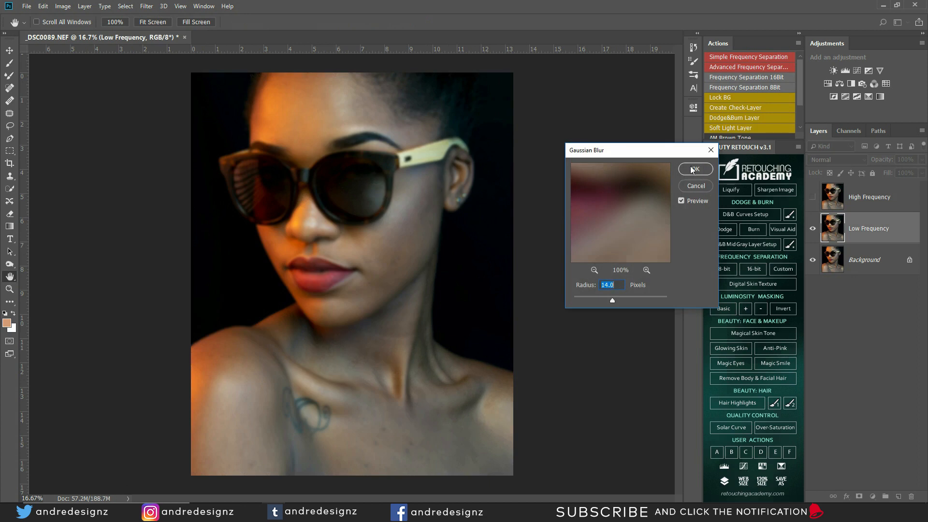
left_click(691, 165)
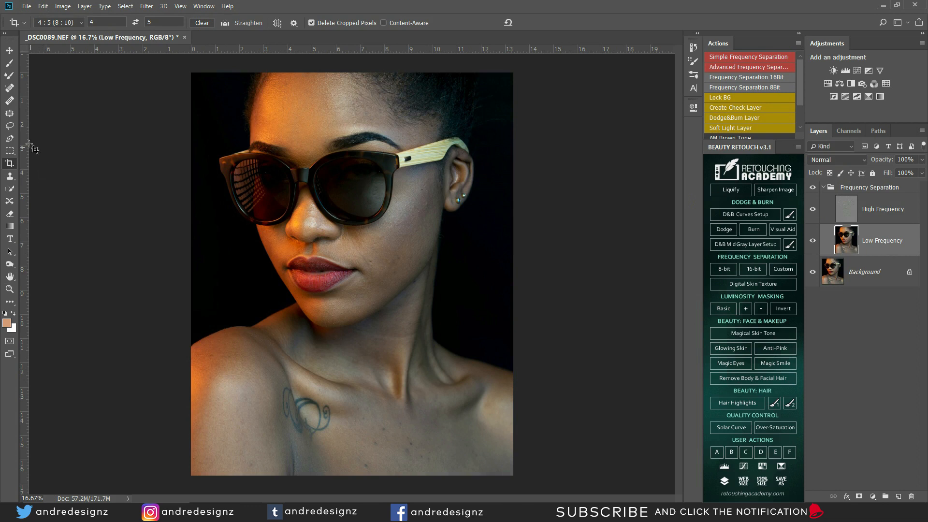
left_click(10, 76)
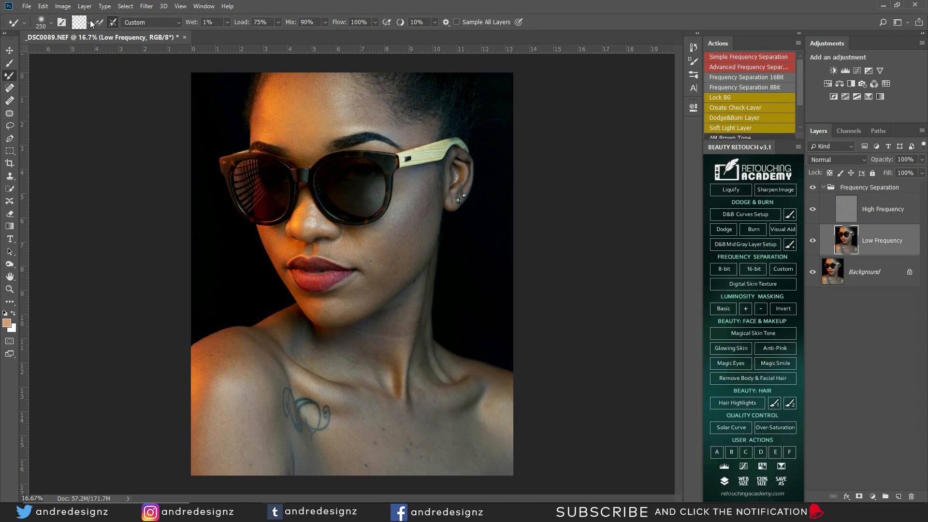
Step: Set a clean Mixer Brush (Wet 1%, Mix 90%) at size 400 to blend forehead and cheek tones
left_click(89, 22)
left_click(109, 44)
left_click(87, 24)
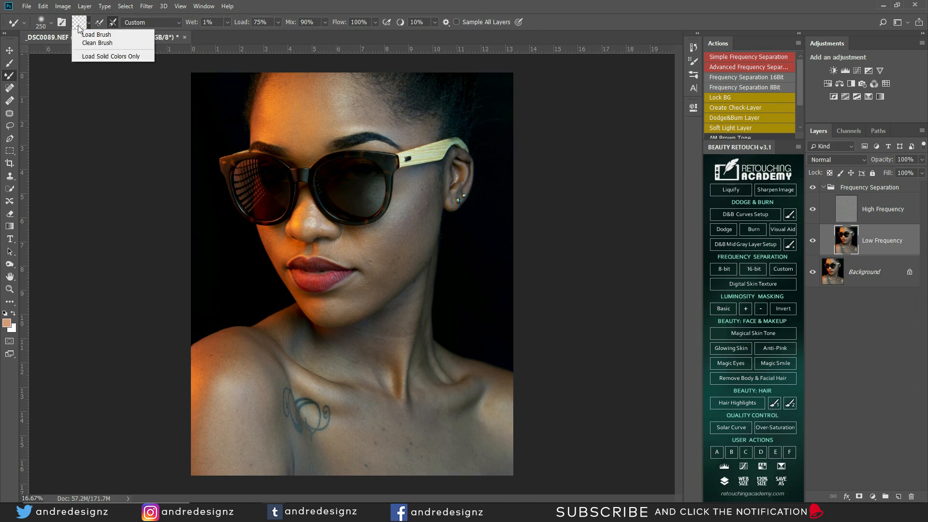
left_click(97, 44)
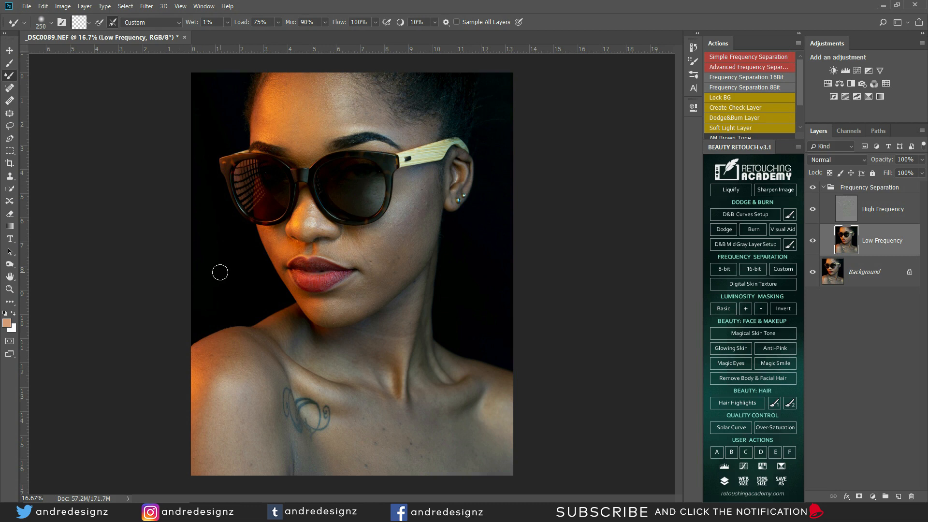
key("bracketright")
key("bracketright")
key("bracketright")
key("bracketright")
key("bracketleft")
key("bracketleft")
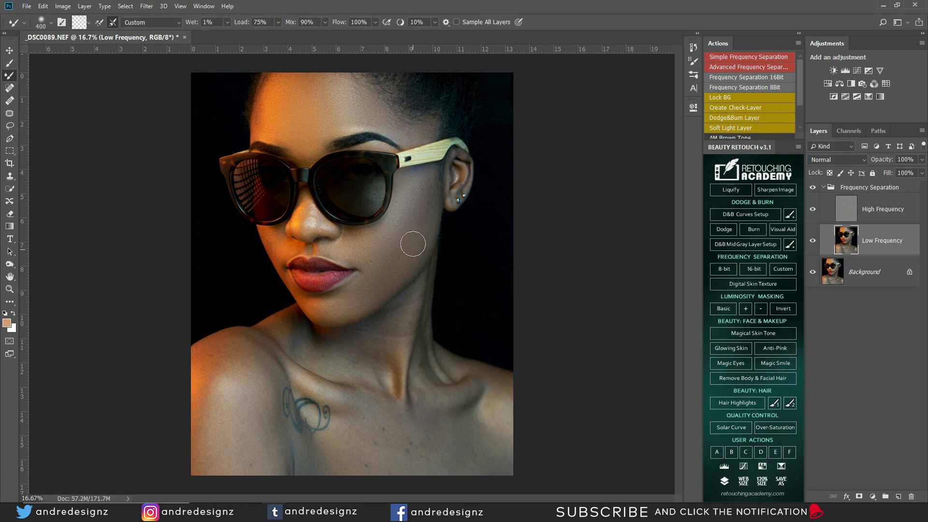
Step: Toggle the retouch group to compare, then blend around the lips and chin at brush sizes 150–300
left_click(816, 190)
left_click(816, 190)
key("bracketleft")
key("bracketleft")
key("bracketleft")
key("bracketleft")
key("bracketright")
key("bracketright")
key("bracketright")
key("bracketright")
Step: Blend the forehead, neck, shoulder and tattoo area tones with brush sizes 250–500
key("bracketright")
key("bracketleft")
key("bracketright")
key("bracketright")
key("bracketright")
key("bracketleft")
key("bracketleft")
key("bracketright")
key("bracketleft")
key("bracketleft")
key("bracketright")
key("bracketright")
key("bracketright")
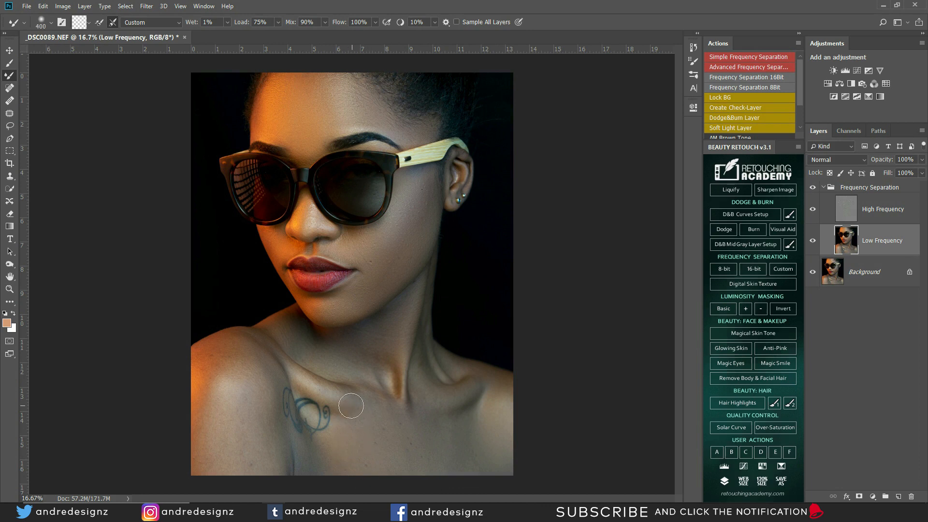
key("bracketleft")
key("bracketleft")
key("bracketright")
key("bracketright")
key("bracketleft")
key("bracketleft")
key("bracketleft")
Step: Compare before and after, then blend the skin tones across the chest
left_click(812, 188)
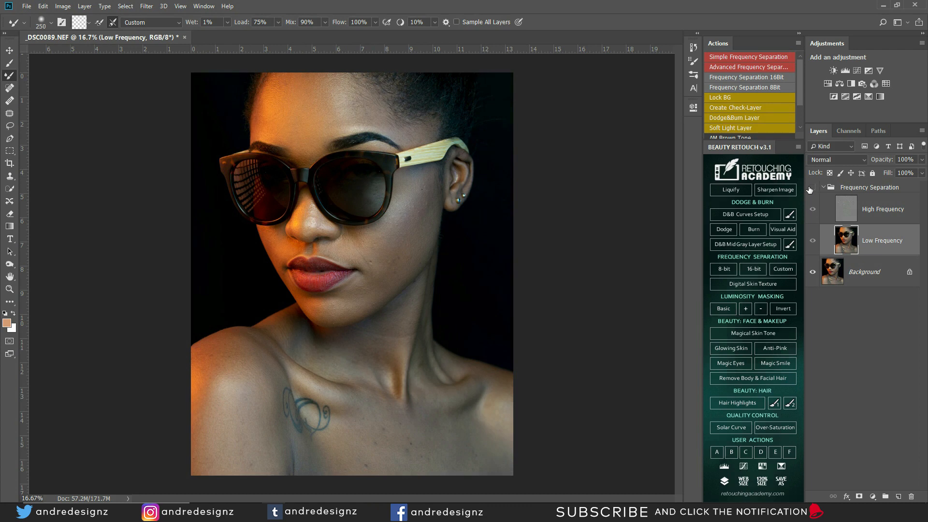
left_click(811, 188)
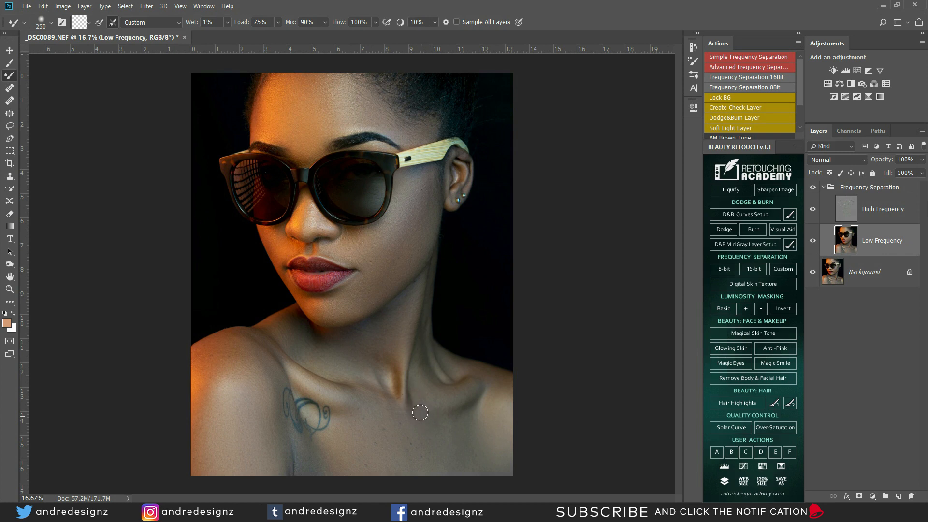
left_click_drag(417, 431, 400, 466)
mouse_move(465, 439)
left_mouse_down()
mouse_move(458, 451)
mouse_move(471, 432)
mouse_move(499, 467)
left_mouse_up()
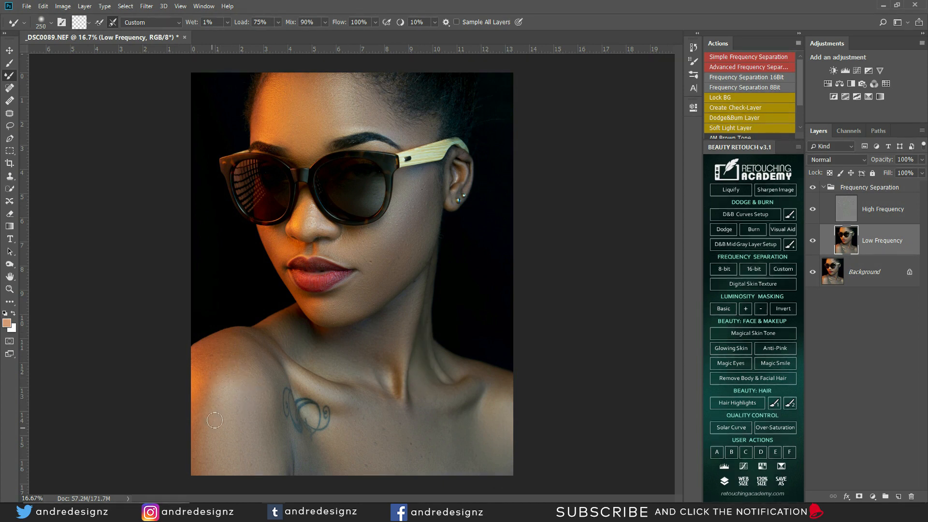
Step: Smooth the shoulder, neck, lips and nose-side tones with brush sizes 200–400
key("bracketright")
key("bracketright")
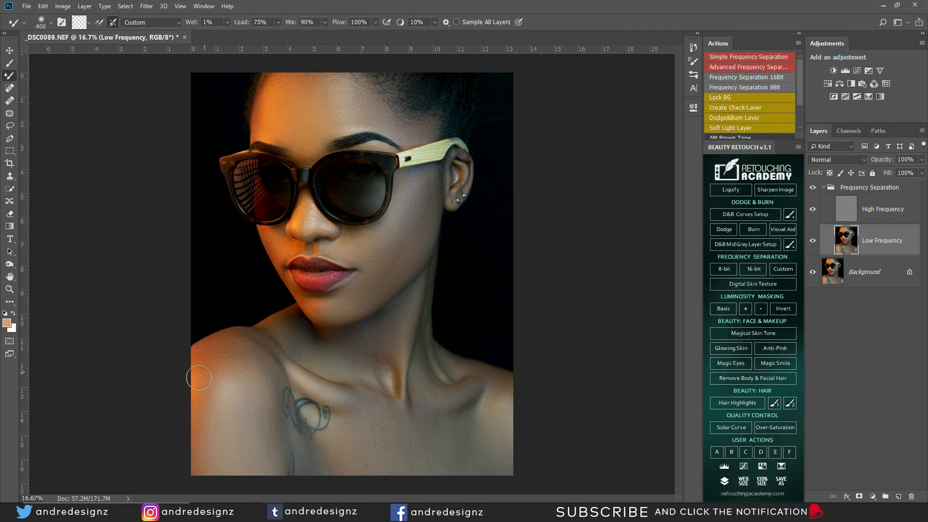
key("bracketleft")
key("bracketleft")
key("bracketright")
key("bracketleft")
key("bracketright")
key("bracketright")
key("bracketright")
key("bracketright")
Step: On the High Frequency layer, clone away blemishes on the cheek, upper lip and shoulder
left_click(840, 209)
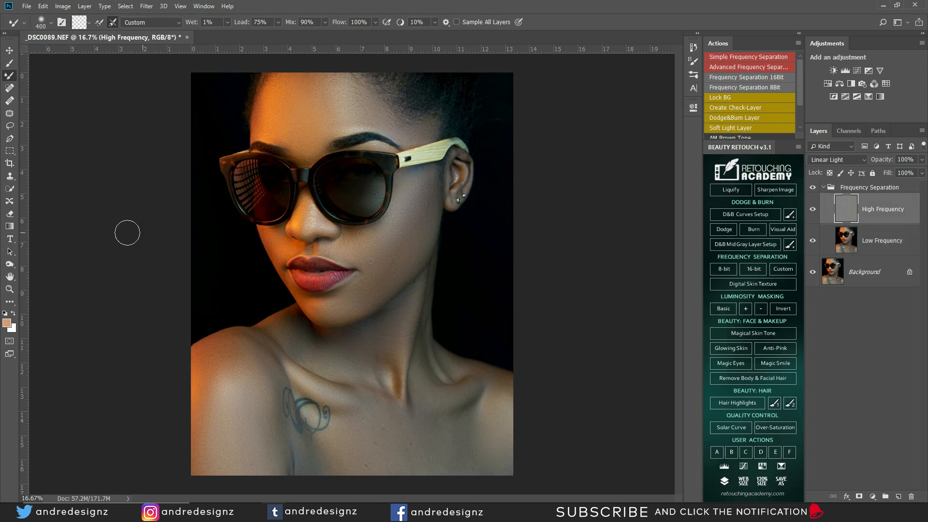
left_click(10, 177)
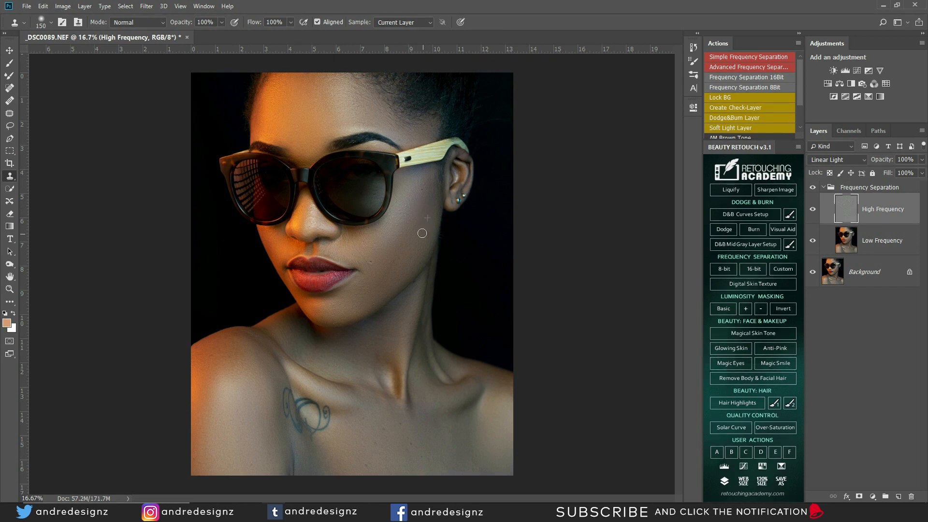
left_click_drag(391, 262, 374, 267)
left_click_drag(304, 269, 318, 268)
mouse_move(232, 357)
left_mouse_down()
mouse_move(215, 354)
mouse_move(231, 358)
mouse_move(217, 376)
left_mouse_up()
Step: Clone texture across the lower chest, then toggle the retouch group to compare before and after
left_click(456, 447, "alt")
left_click_drag(471, 459, 472, 457)
left_click(303, 113, "alt")
left_click(812, 188)
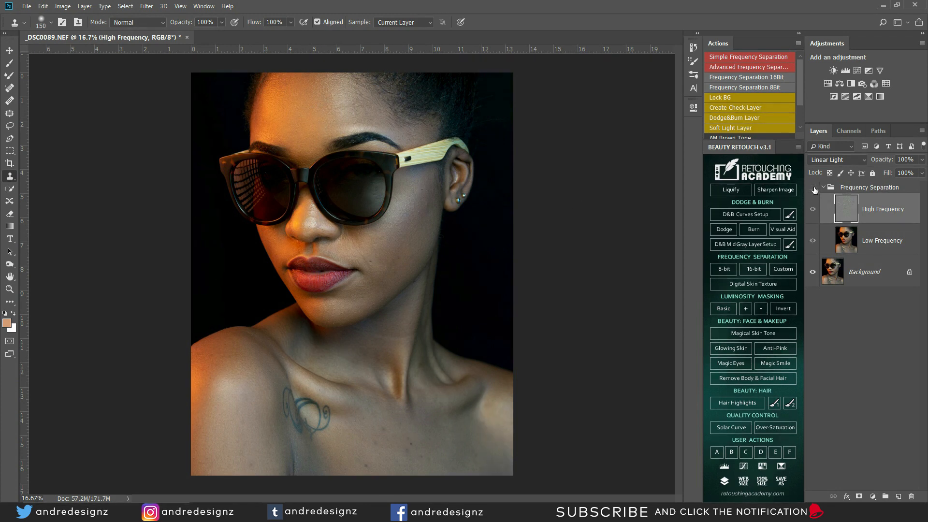
left_click(813, 188)
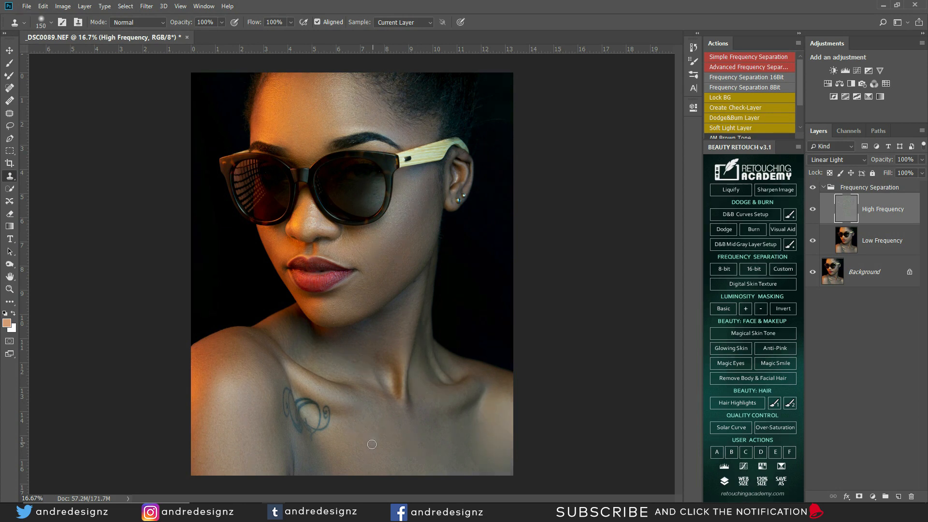
left_click(376, 421, "alt")
Step: Clone clean skin over the chest blemishes and down the cheek
left_click_drag(384, 424, 391, 435)
left_click(390, 413, "alt")
left_click_drag(400, 229, 406, 228)
left_click(413, 241, "alt")
Step: Clone-stamp the spots beside the lips, under the jaw and on the chest near the tattoo
key("bracketleft")
key("bracketleft")
key("bracketleft")
left_click(280, 262, "alt")
key("bracketright")
key("bracketright")
key("bracketright")
left_click(373, 351, "alt")
mouse_move(375, 343)
left_mouse_down()
mouse_move(378, 335)
mouse_move(362, 330)
mouse_move(404, 340)
mouse_move(406, 319)
mouse_move(400, 327)
mouse_move(413, 315)
left_mouse_up()
left_click(460, 423, "alt")
left_click(447, 428)
left_click(300, 427)
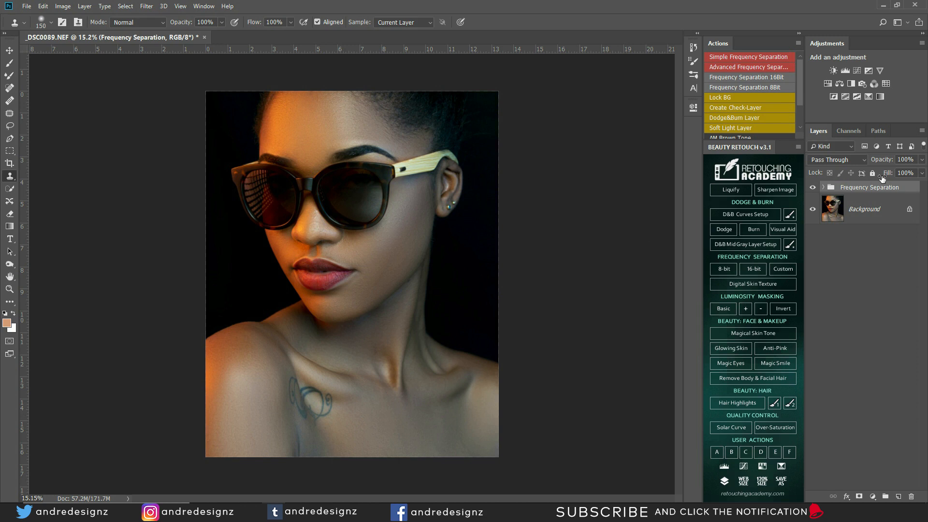
Step: Stamp visible layers into Layer 1, duplicate it, and name the copy DODGE and the original BURN
key("ctrl+shift+alt+e")
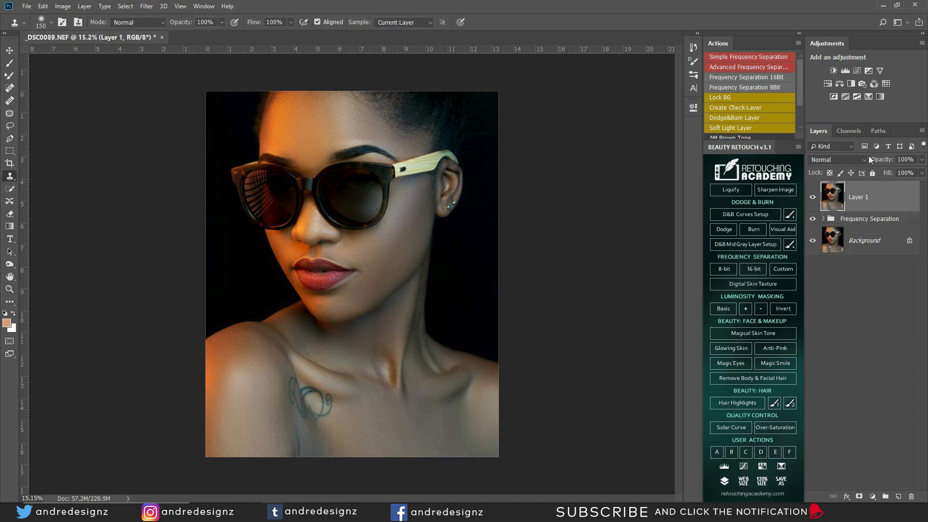
key("ctrl+j")
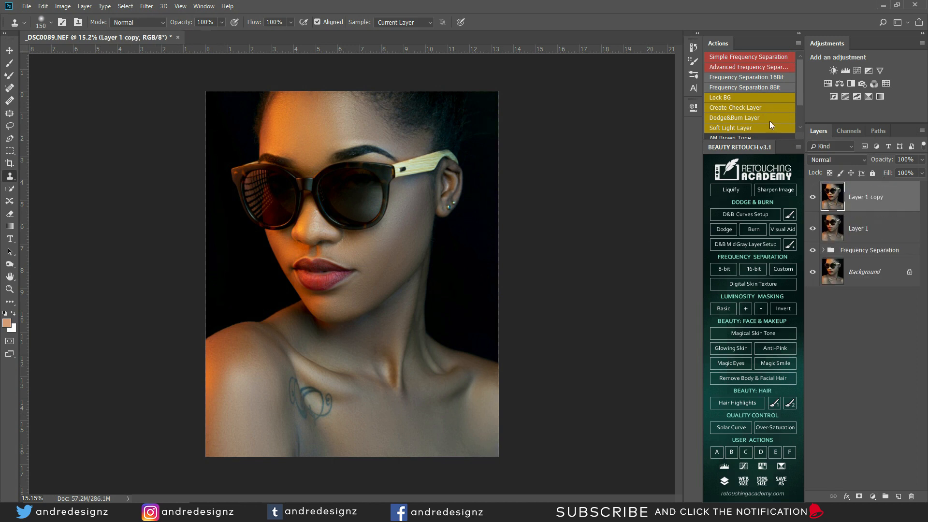
double_click(877, 198)
type("DODGE")
key("Return")
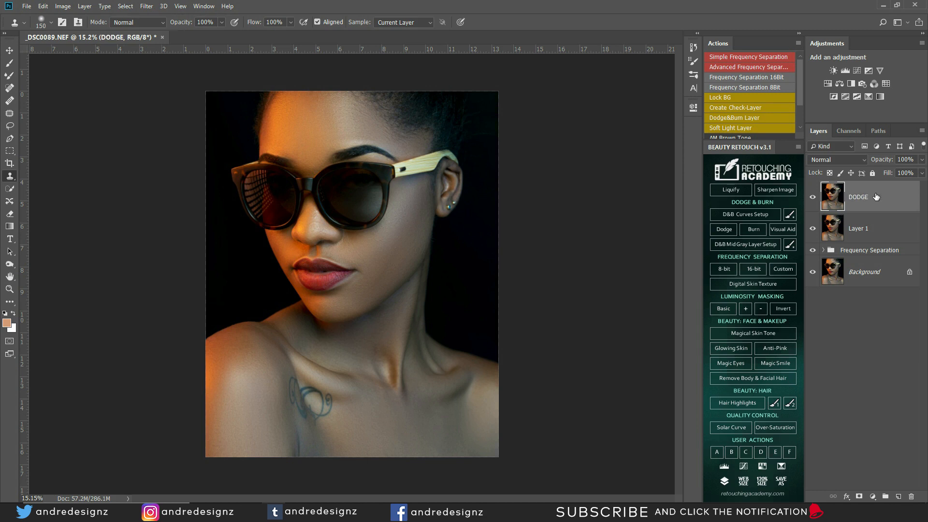
double_click(860, 229)
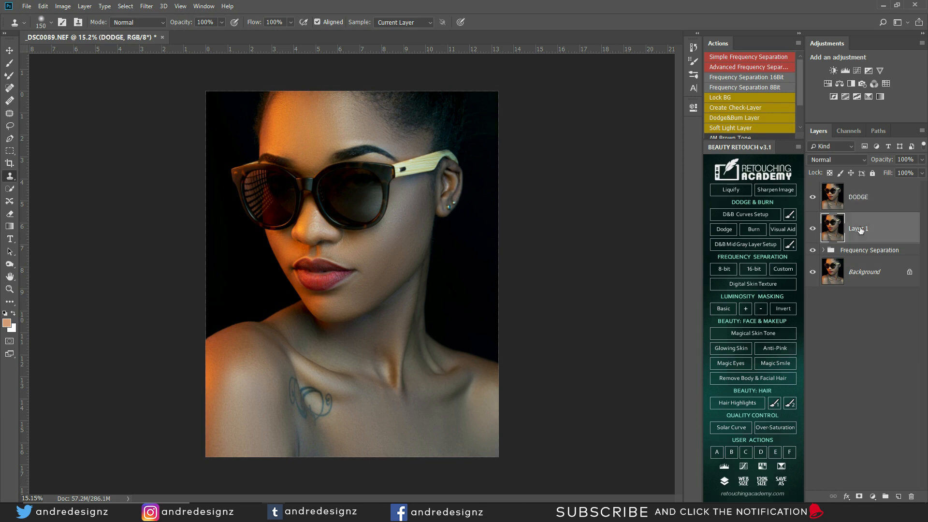
type("BURN")
key("Return")
left_click(891, 202)
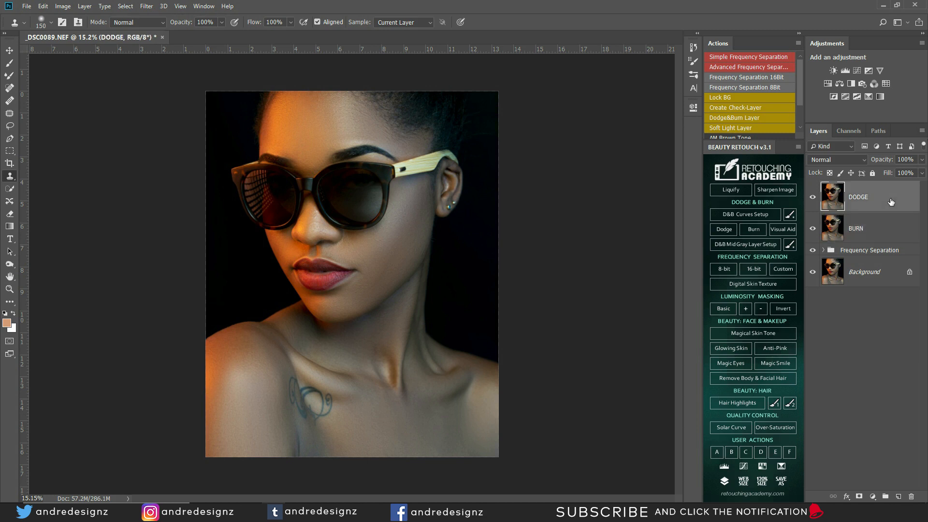
Step: Set the DODGE layer to Screen with its Underlying Layer Blend If black split at 111/233
double_click(902, 198)
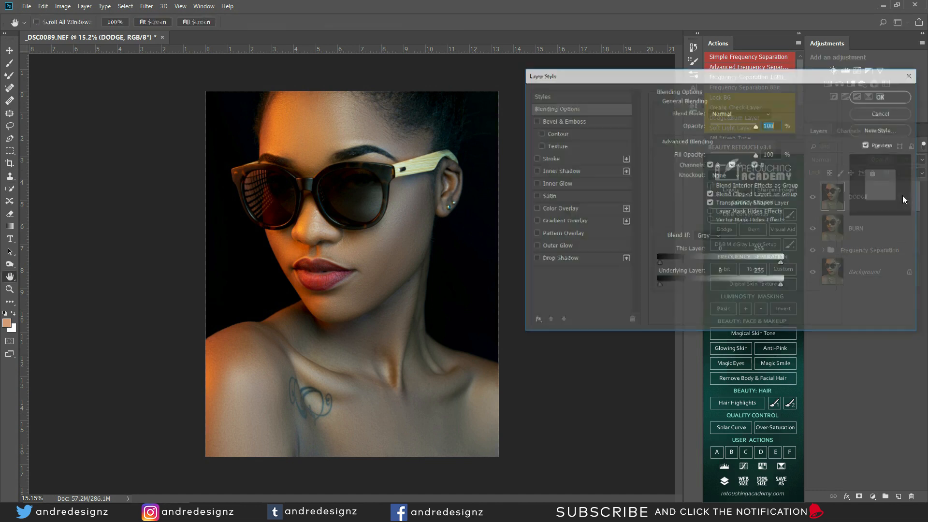
left_click(723, 113)
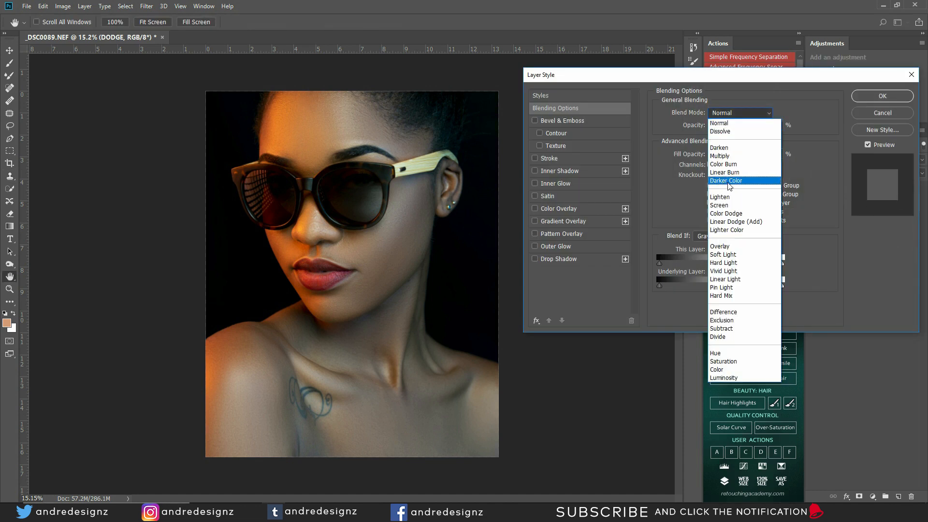
left_click(740, 207)
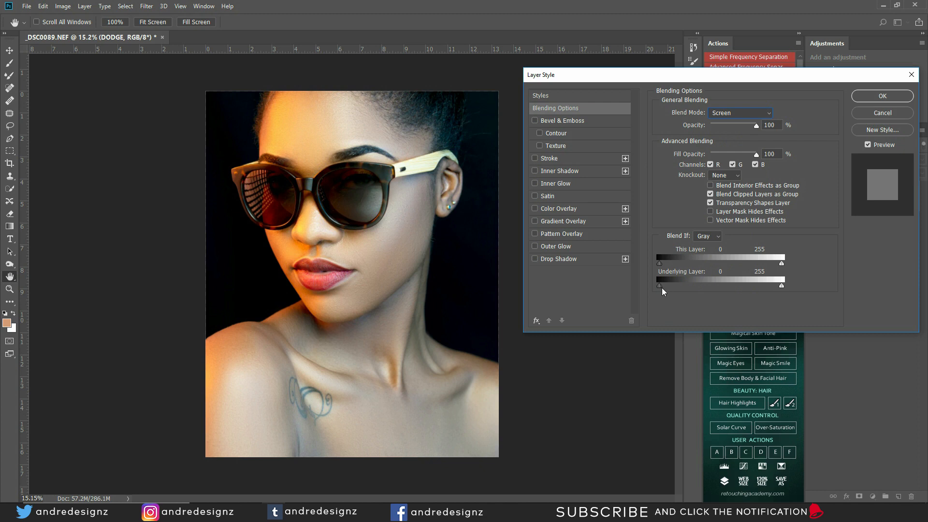
left_click_drag(660, 287, 711, 292)
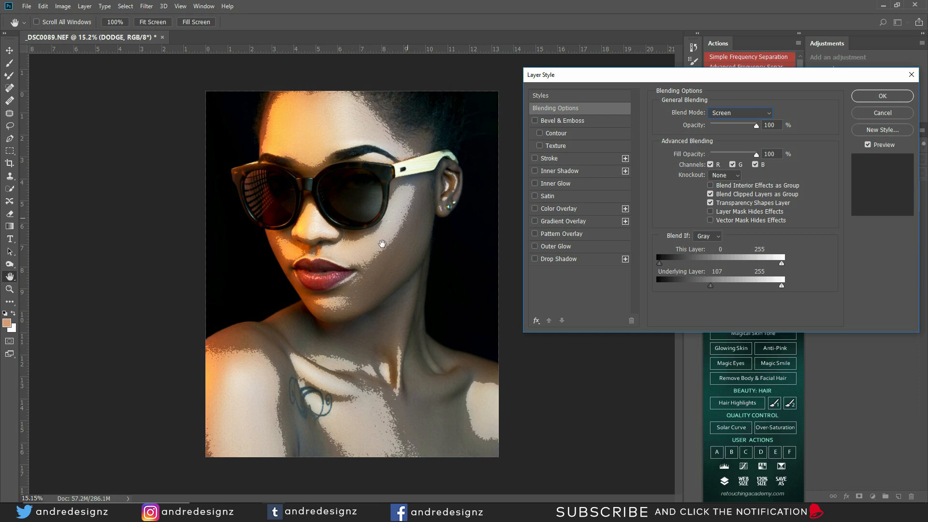
mouse_move(711, 289)
left_mouse_down()
mouse_move(703, 289)
mouse_move(708, 306)
left_mouse_up()
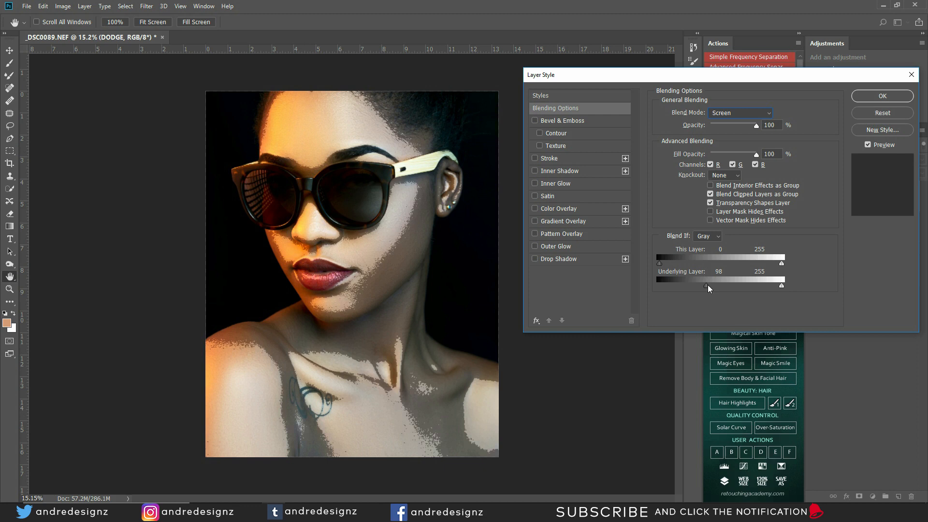
left_click_drag(707, 286, 771, 301)
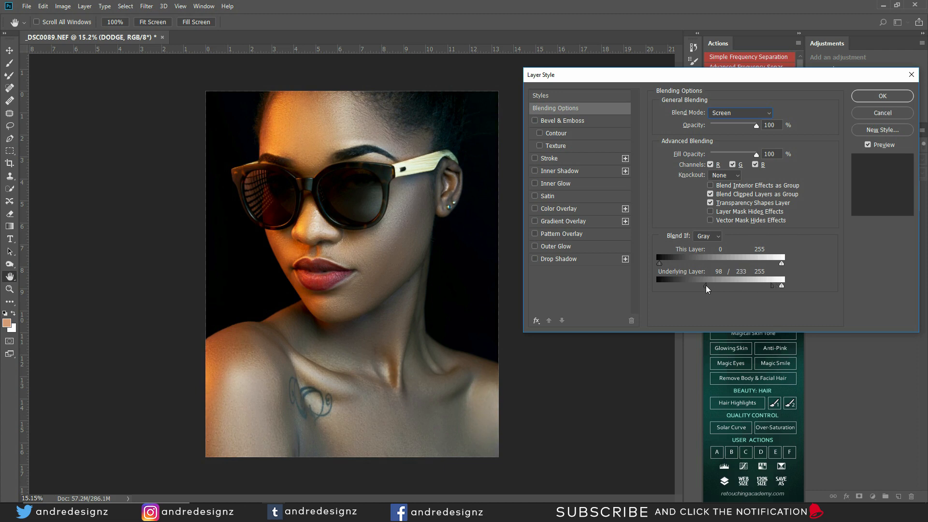
left_click_drag(704, 289, 707, 290)
left_click_drag(702, 290, 715, 301)
Step: Confirm DODGE's Screen blending, hide the DODGE layer, and open Blending Options for BURN
left_click(885, 95)
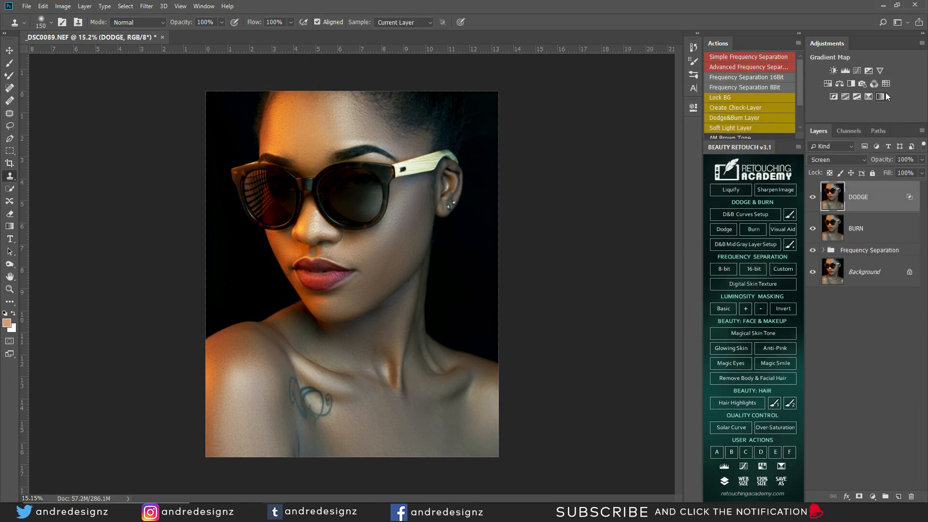
left_click(858, 225)
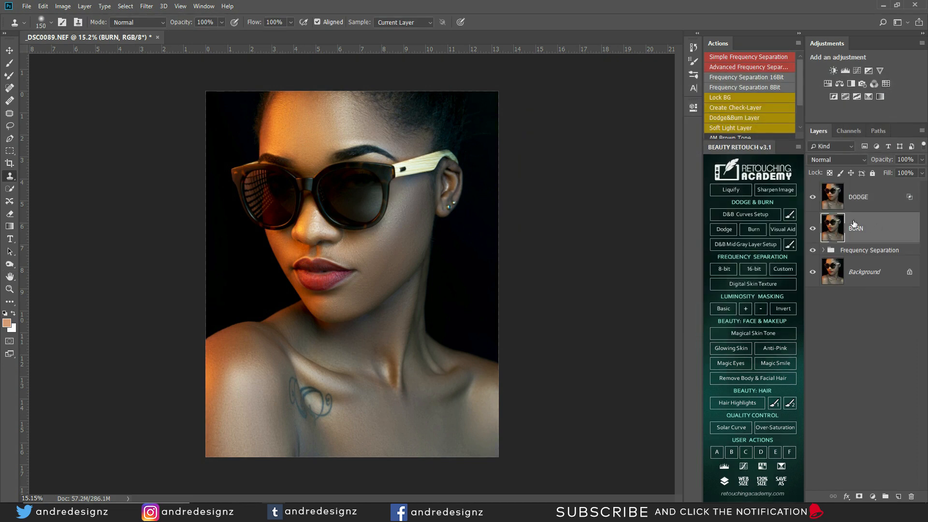
left_click(857, 201)
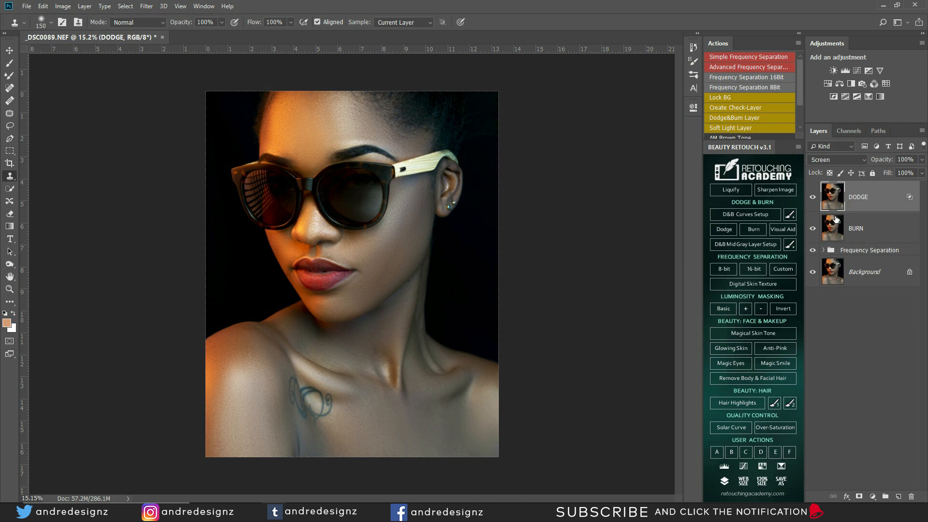
left_click(813, 198)
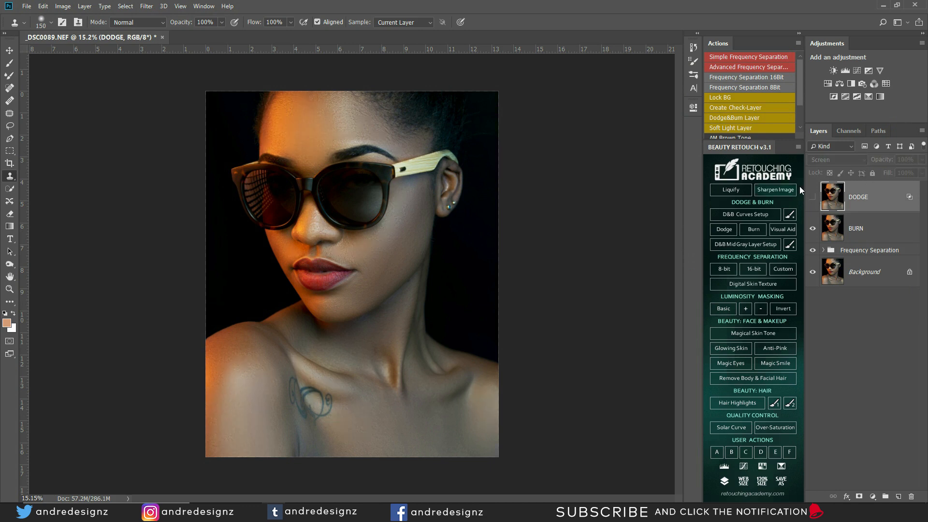
left_click(890, 232)
double_click(903, 227)
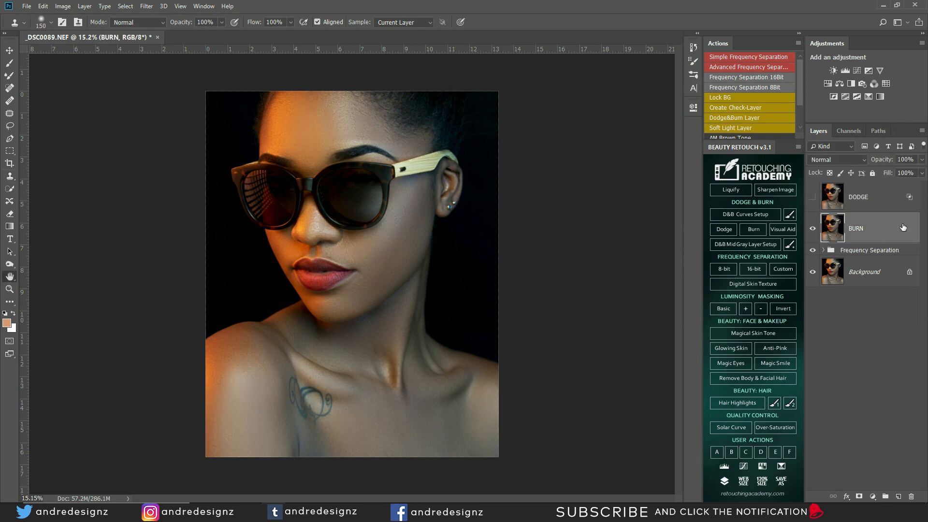
Step: Set BURN to Multiply with its Underlying Layer white slider split at 96/234, and confirm
left_click(733, 114)
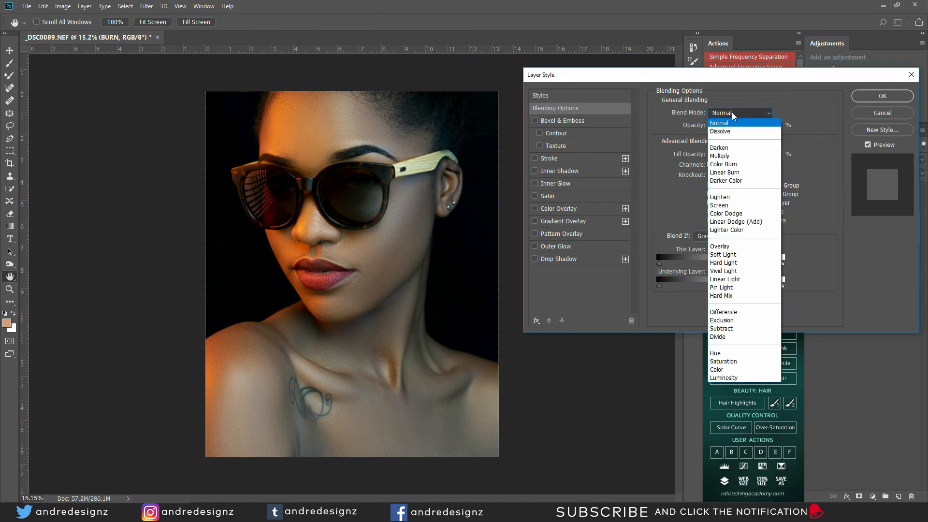
left_click(743, 156)
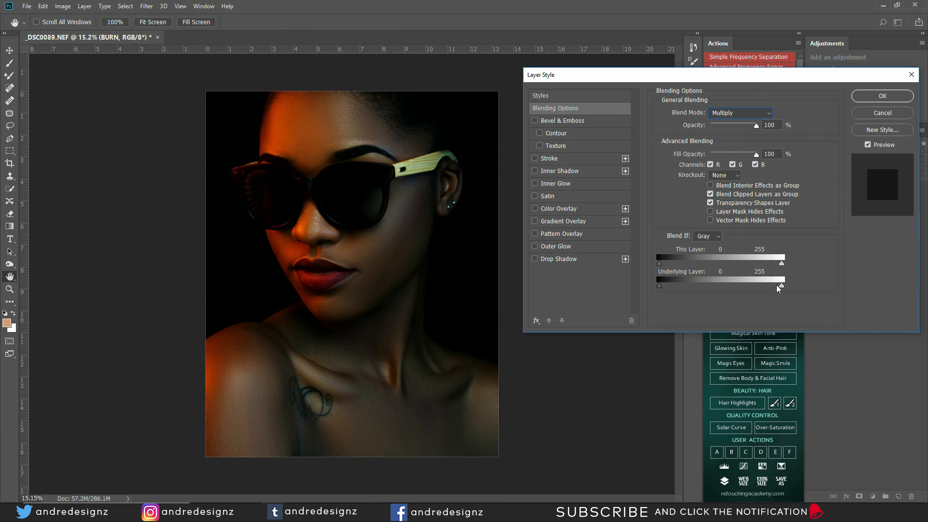
left_click_drag(781, 288, 707, 288)
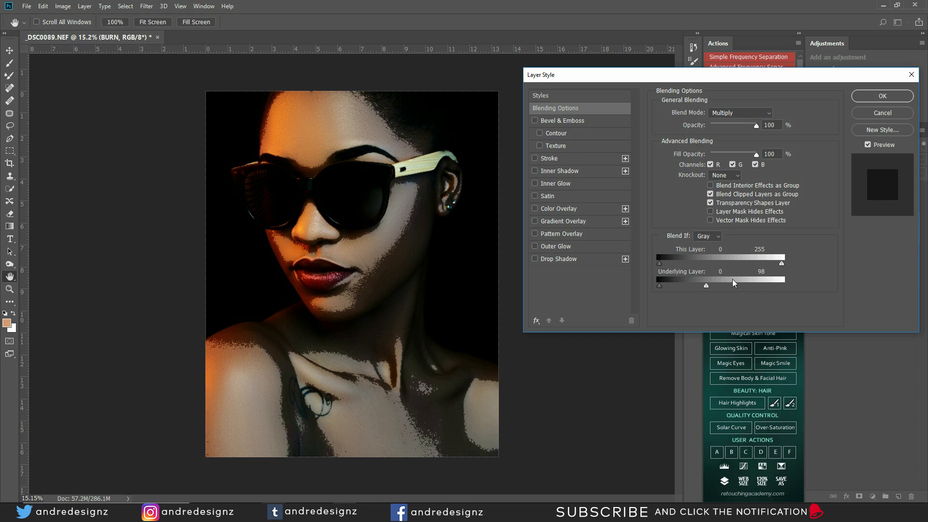
key("alt")
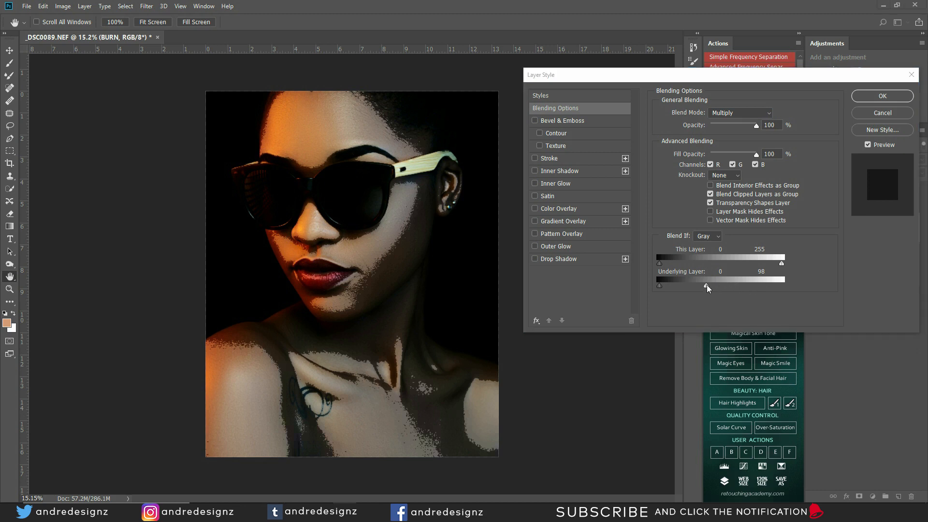
left_click(707, 287)
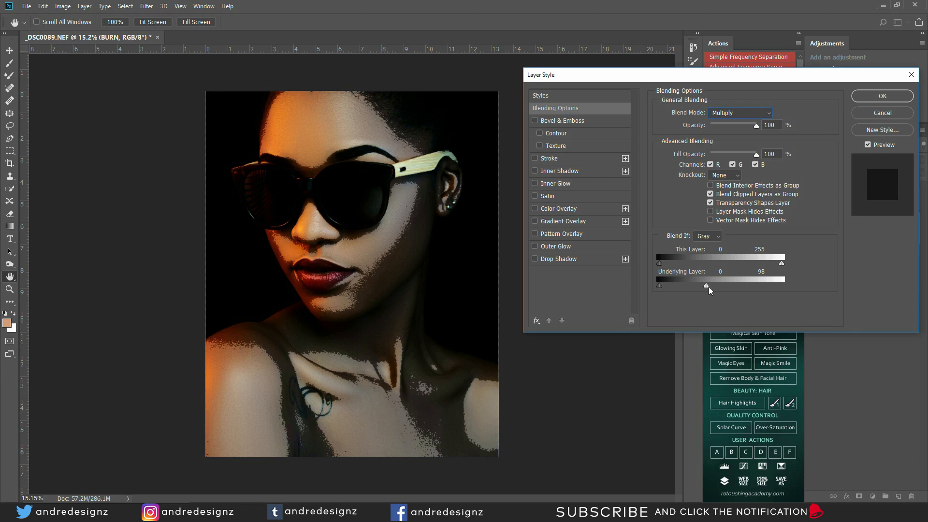
left_click_drag(706, 289, 705, 288)
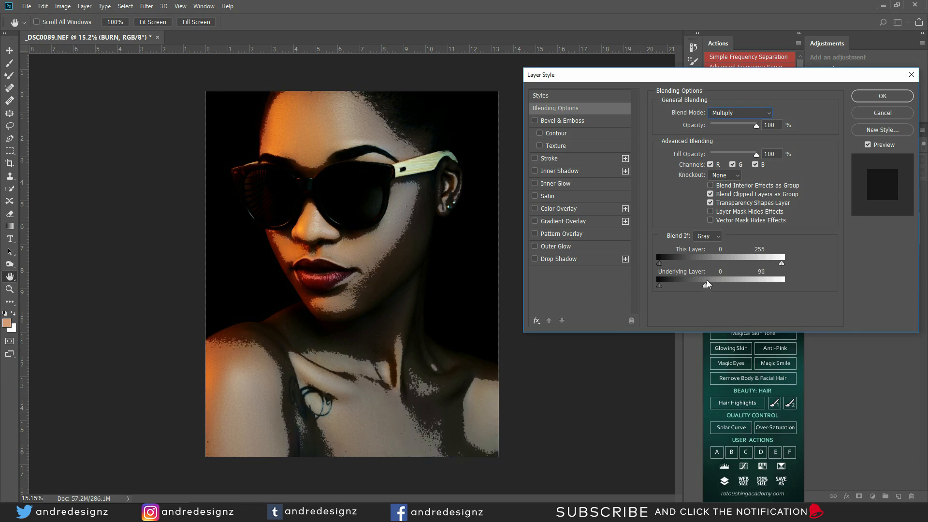
key("alt")
left_click_drag(707, 288, 772, 289)
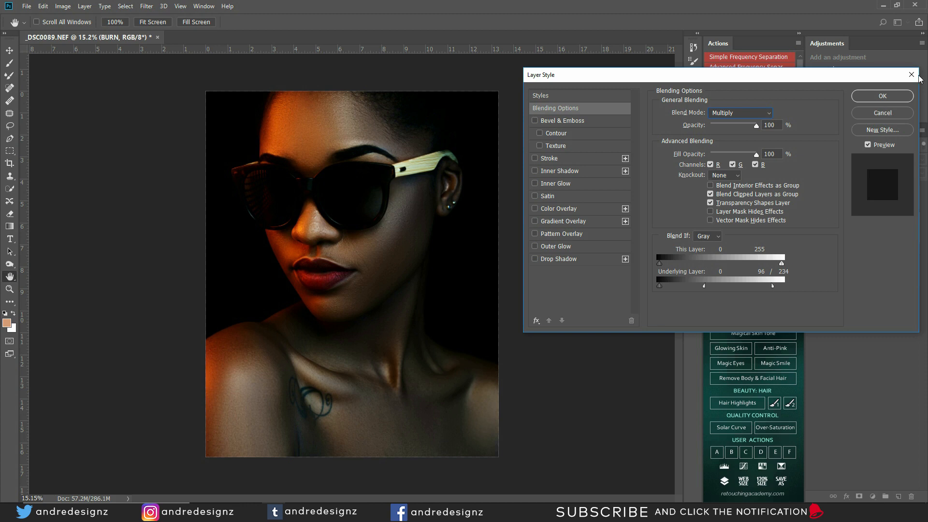
left_click(882, 96)
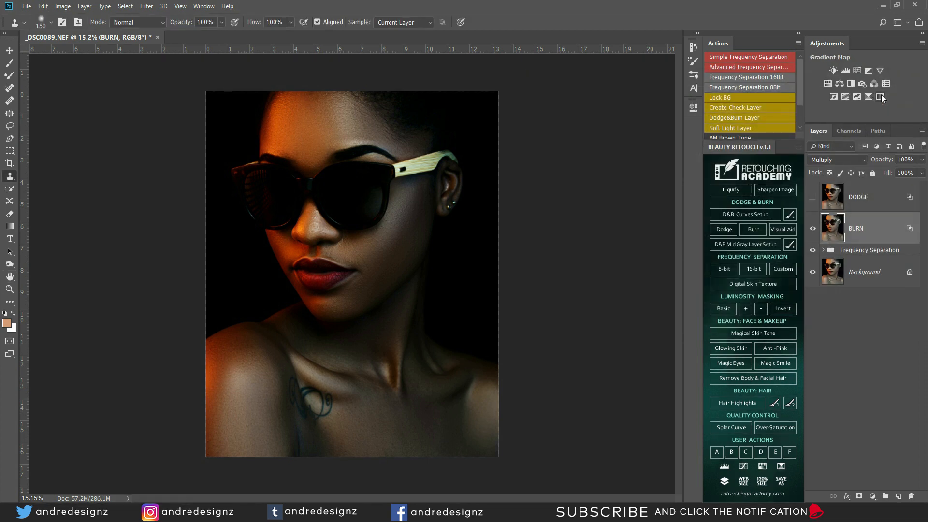
Step: Show DODGE again, group DODGE and BURN with Ctrl+G, and name the group D&B
left_click(812, 199)
left_click(864, 196)
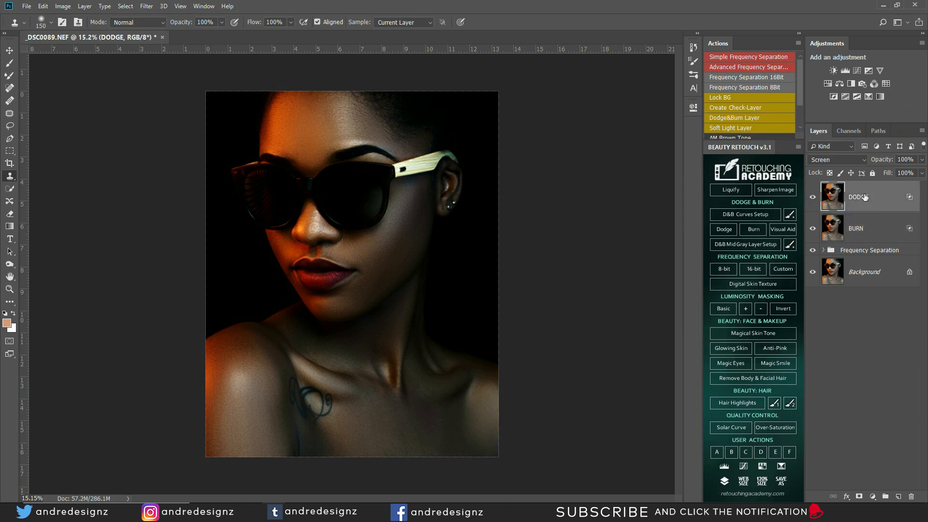
left_click(883, 226, "shift")
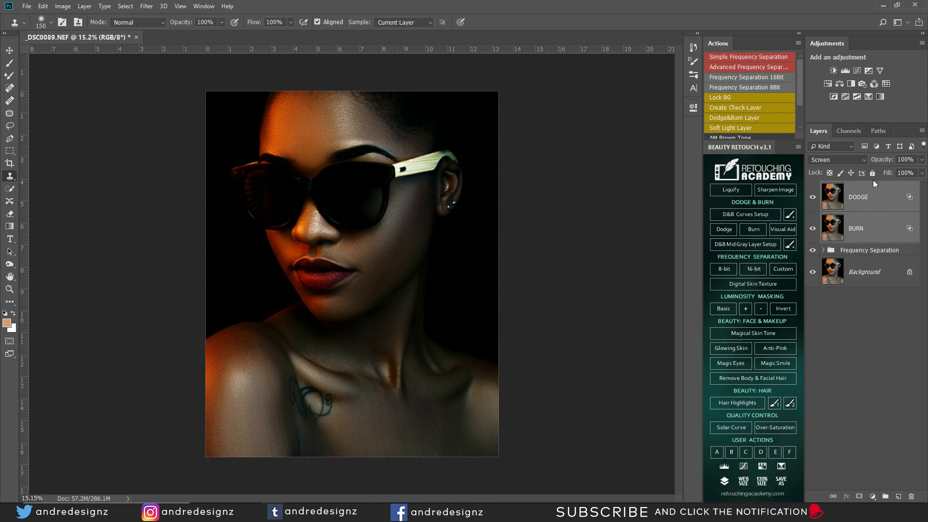
key("ctrl+g")
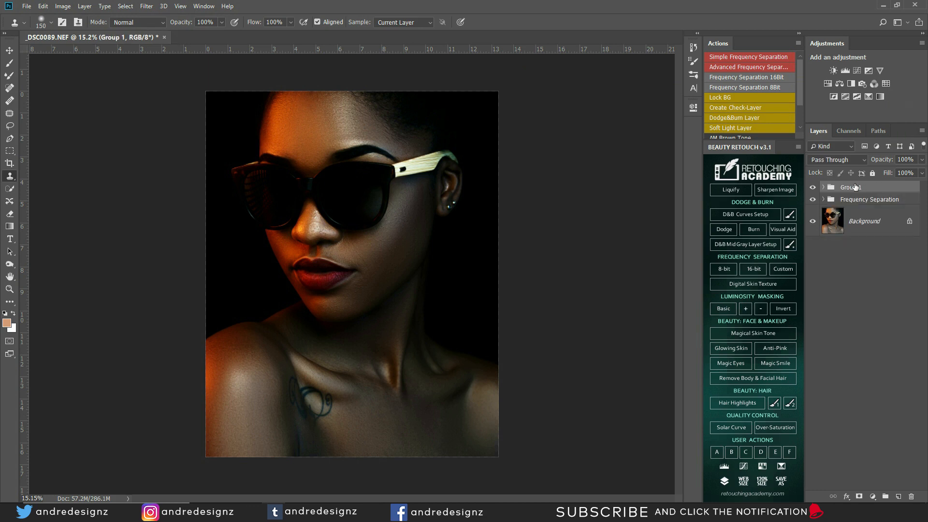
double_click(856, 187)
type("D&B")
key("Return")
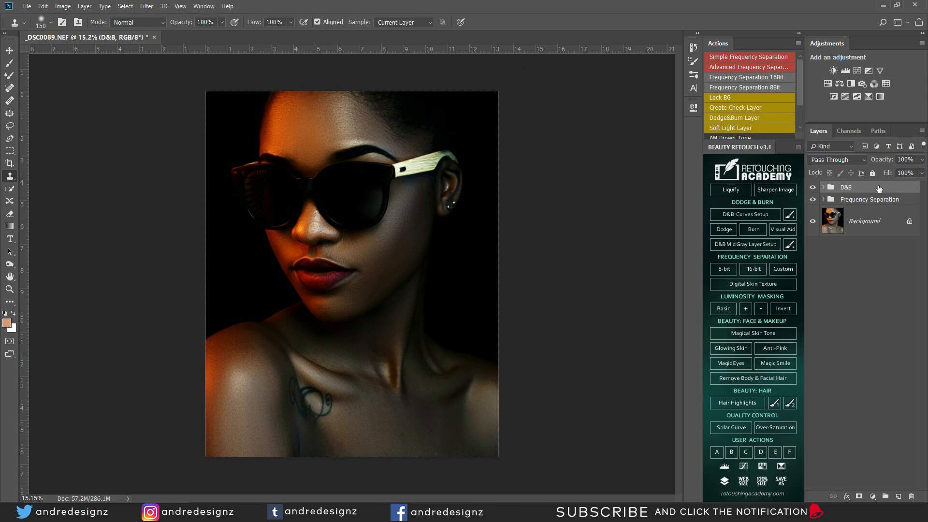
Step: Add a layer mask to D&B and Apply Image into it: Merged, RGB, Multiply at 100%
left_click(859, 496)
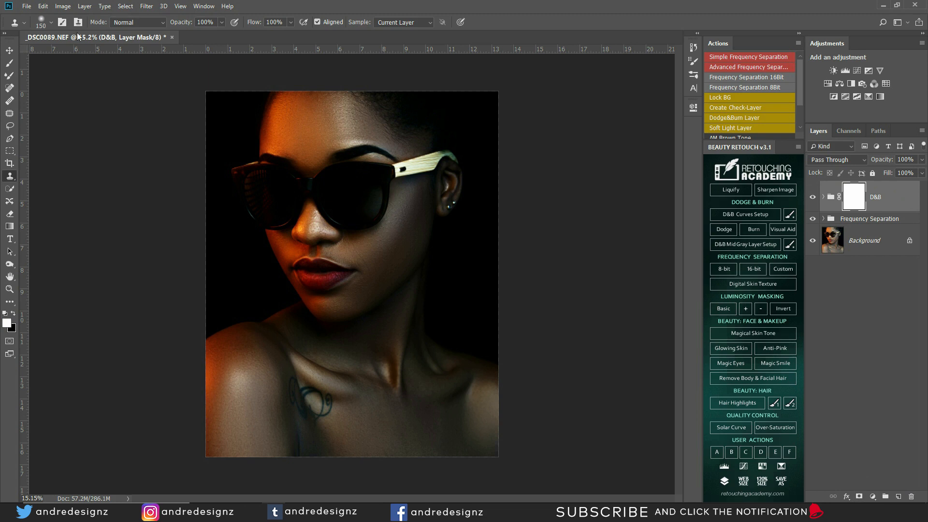
left_click(67, 7)
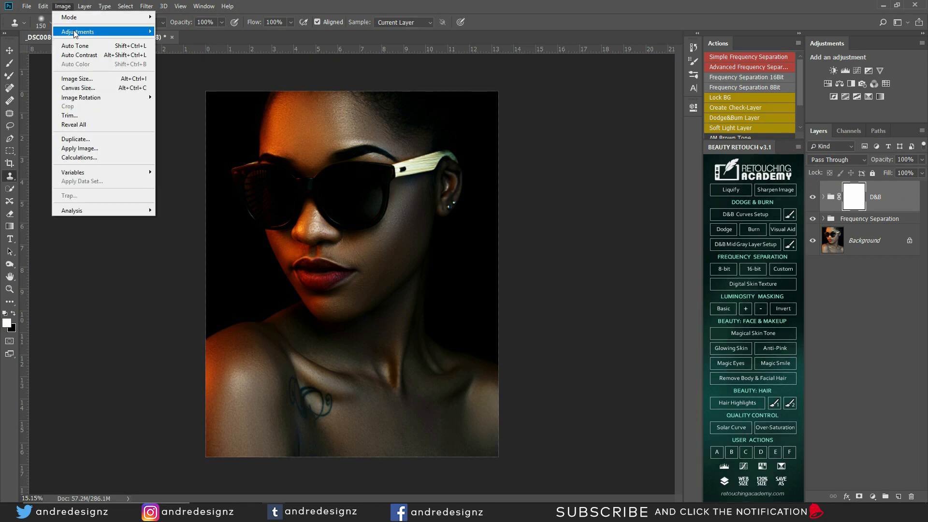
mouse_move(75, 32)
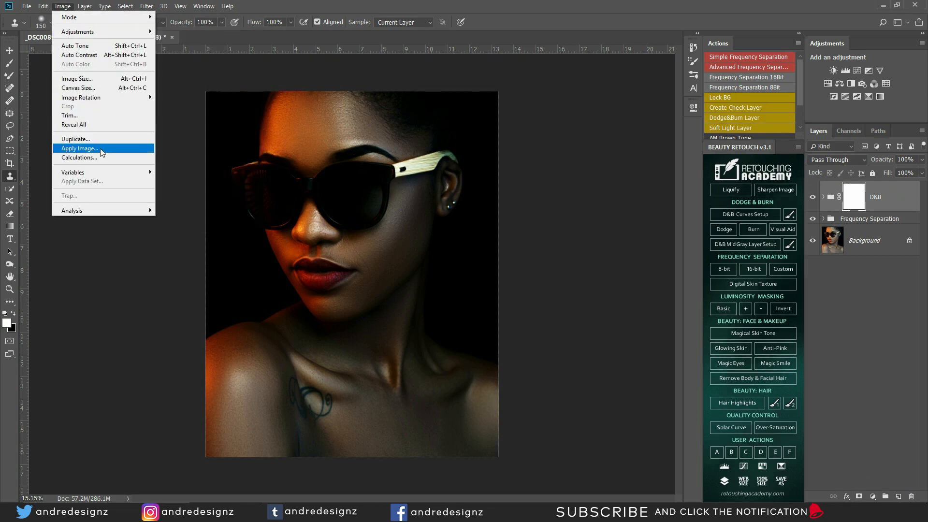
left_click(102, 150)
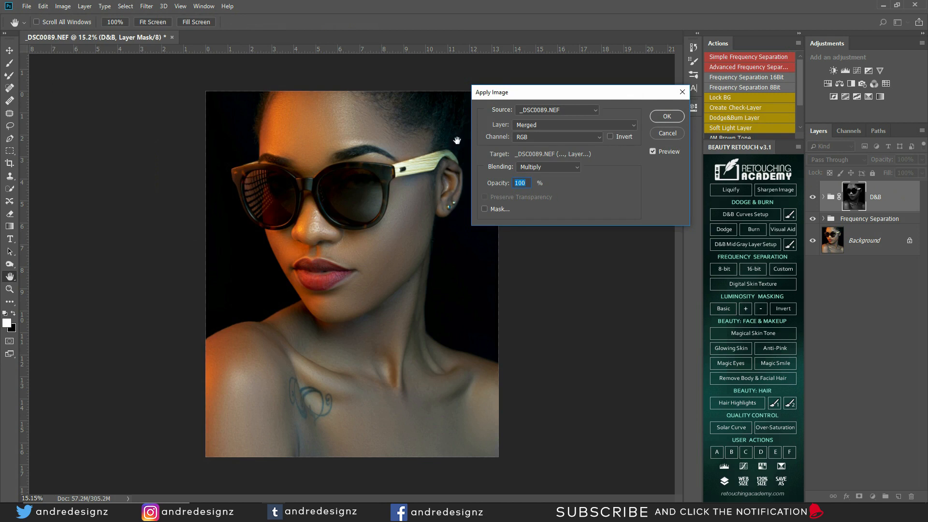
left_click(674, 114)
key("s")
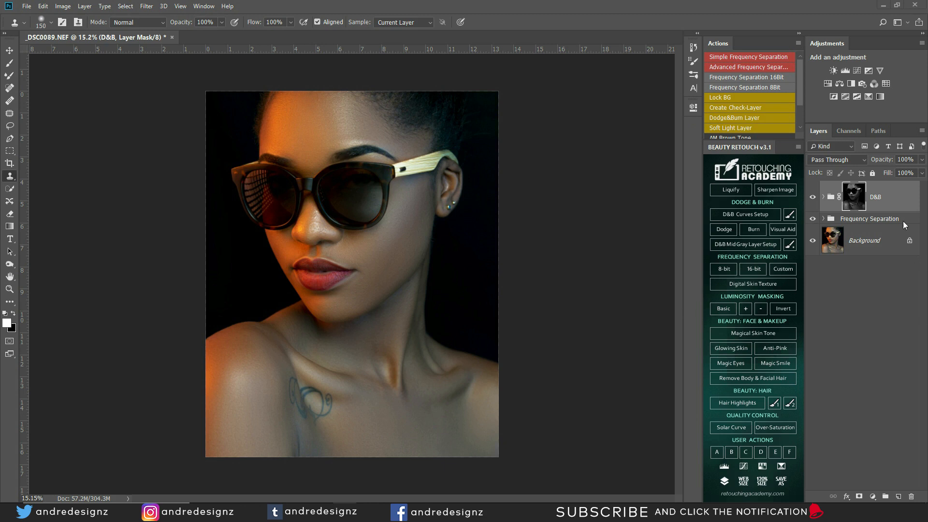
Step: Expand D&B and extend DODGE's underlying Blend If range down to 0
left_click(821, 199)
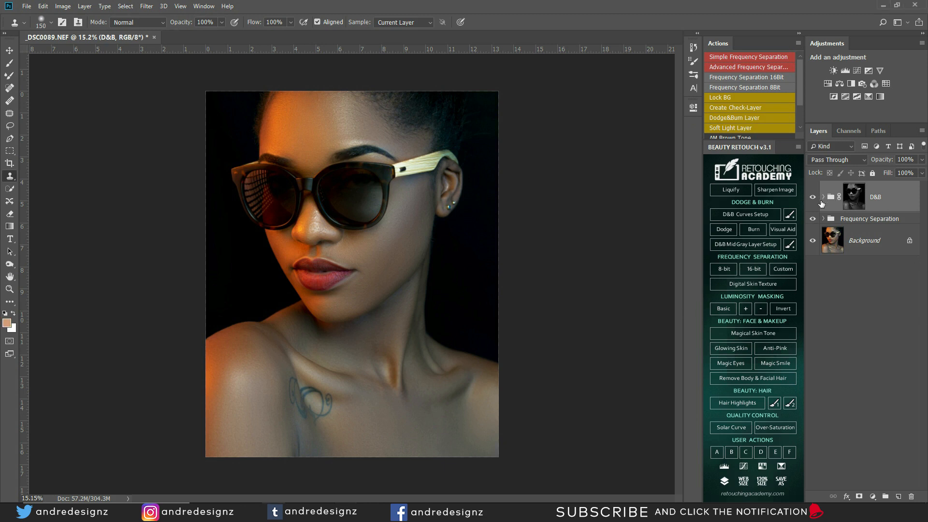
left_click(824, 198)
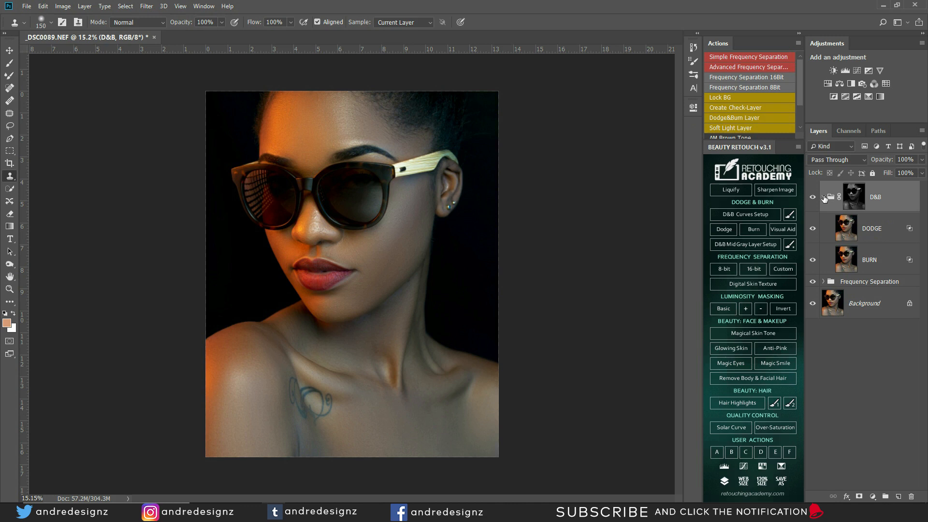
double_click(909, 228)
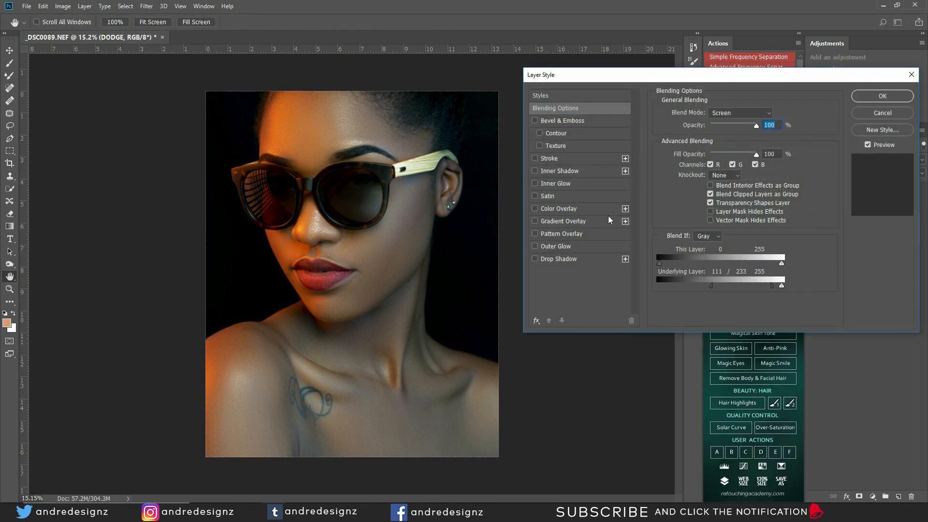
left_click_drag(712, 289, 656, 284)
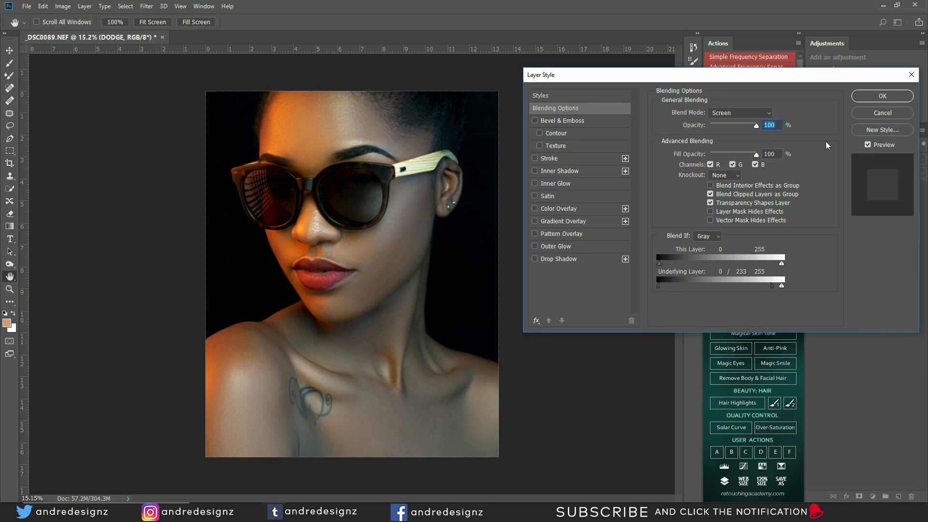
left_click(882, 96)
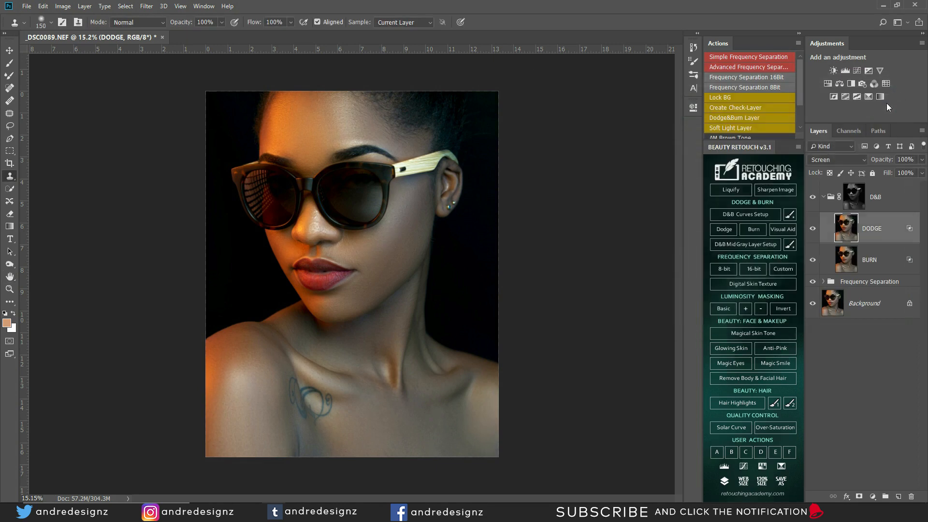
Step: Retune BURN's underlying Blend If white split to 113/200, then collapse the group
double_click(907, 263)
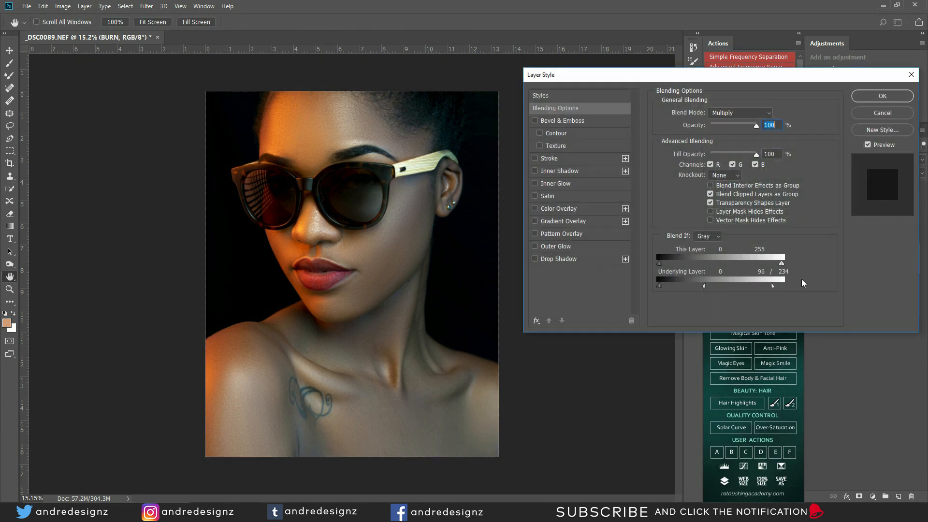
left_click_drag(704, 286, 714, 305)
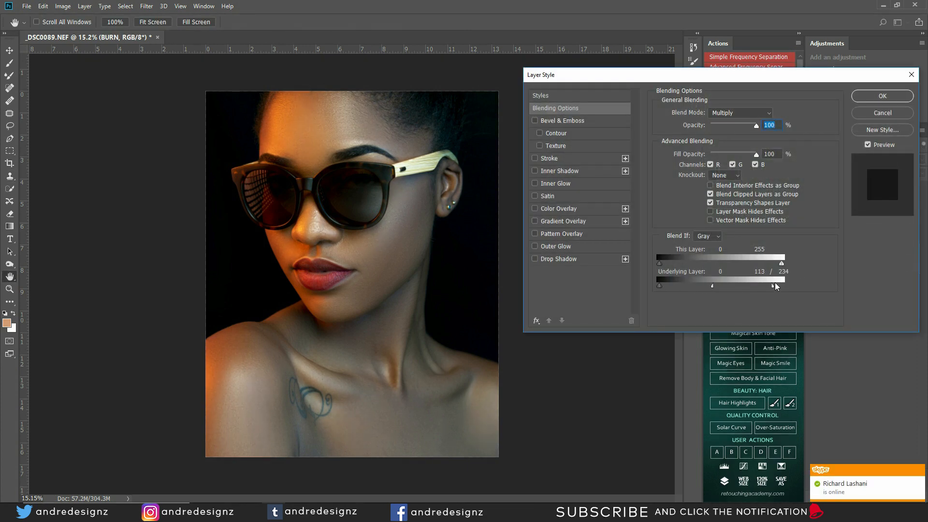
mouse_move(775, 289)
left_mouse_down()
mouse_move(749, 286)
mouse_move(756, 286)
left_mouse_up()
left_click(883, 95)
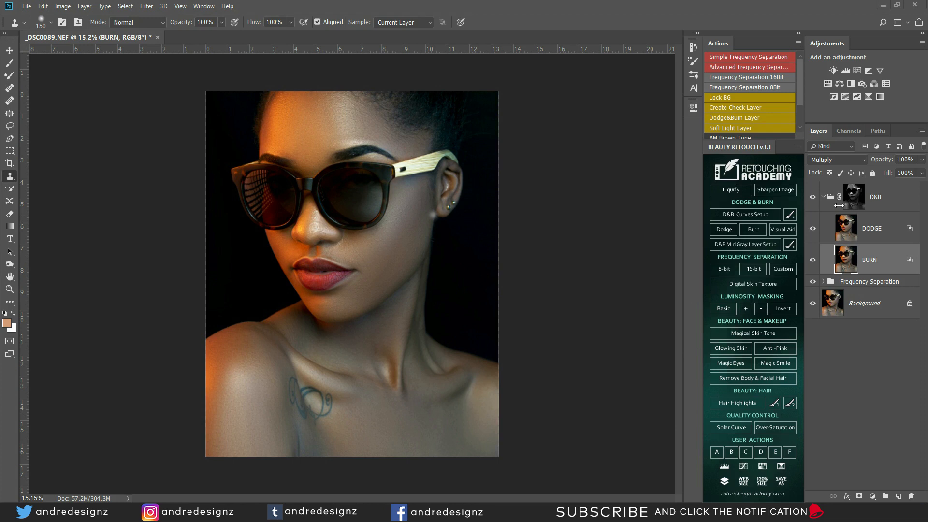
left_click(823, 197)
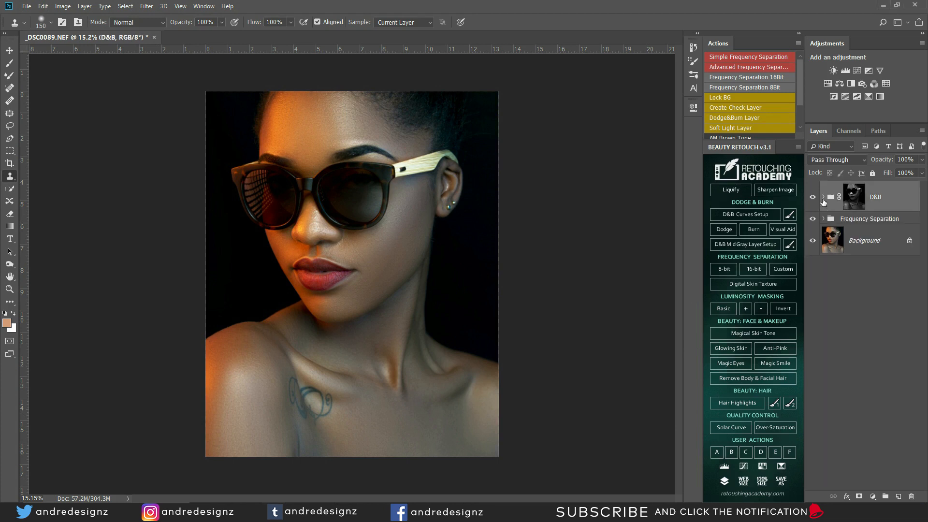
Step: Add a Color Balance adjustment set to Shadows with Yellow–Blue at +3
left_click(872, 496)
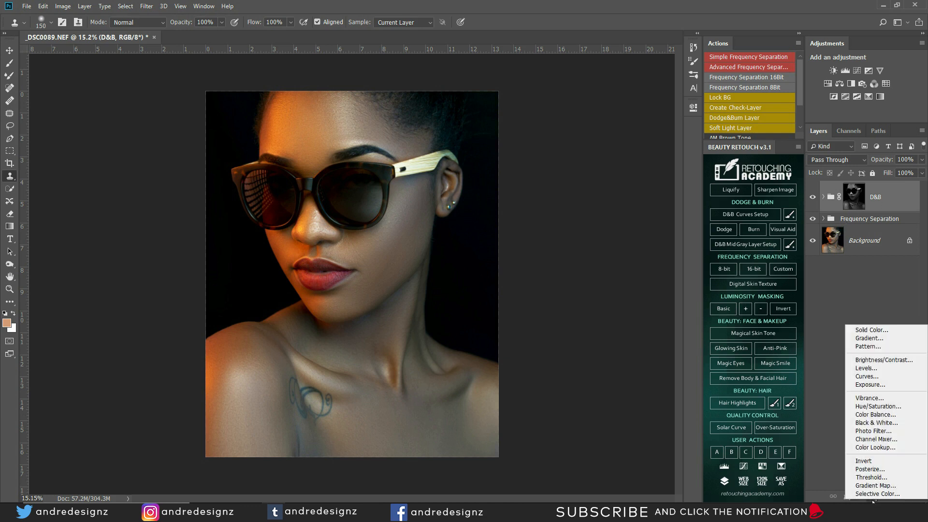
left_click(876, 414)
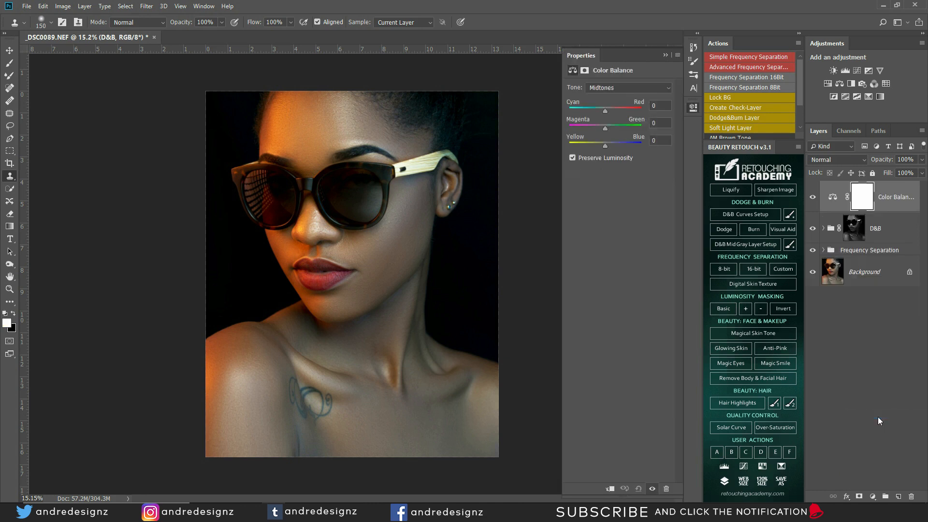
left_click(626, 86)
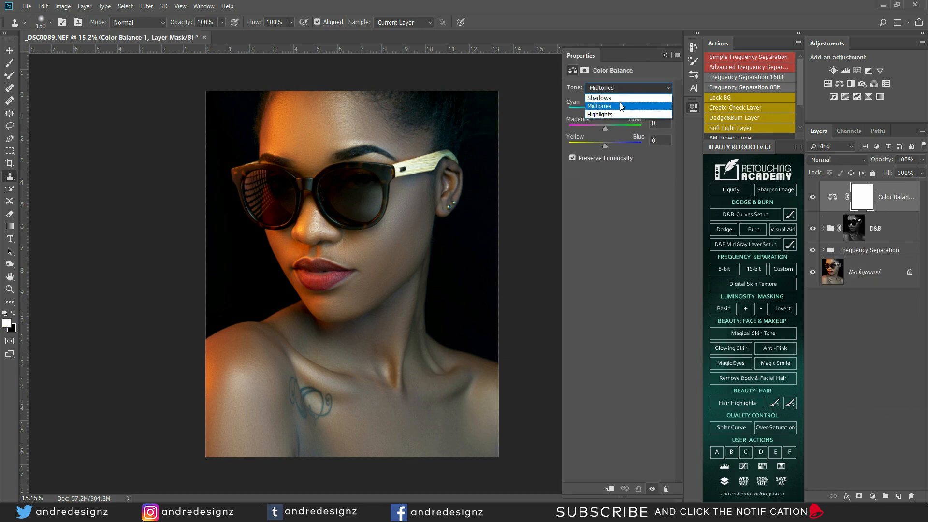
left_click(619, 98)
left_click(606, 146)
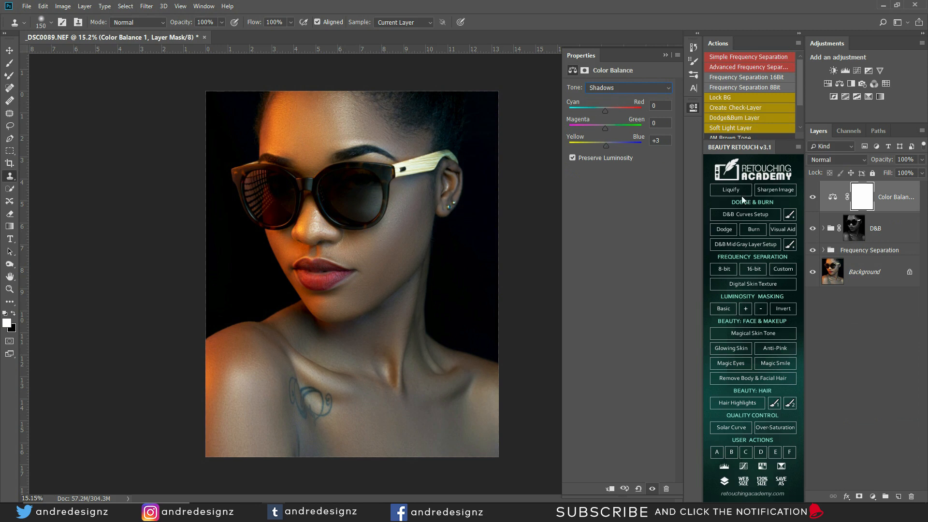
left_click(813, 197)
left_click(813, 198)
left_click(813, 197)
Step: Shift the shadows' Cyan–Red to +4 and toggle the adjustment to compare before and after
left_click_drag(598, 112, 607, 111)
left_click(814, 202)
left_click(814, 202)
left_click(896, 194)
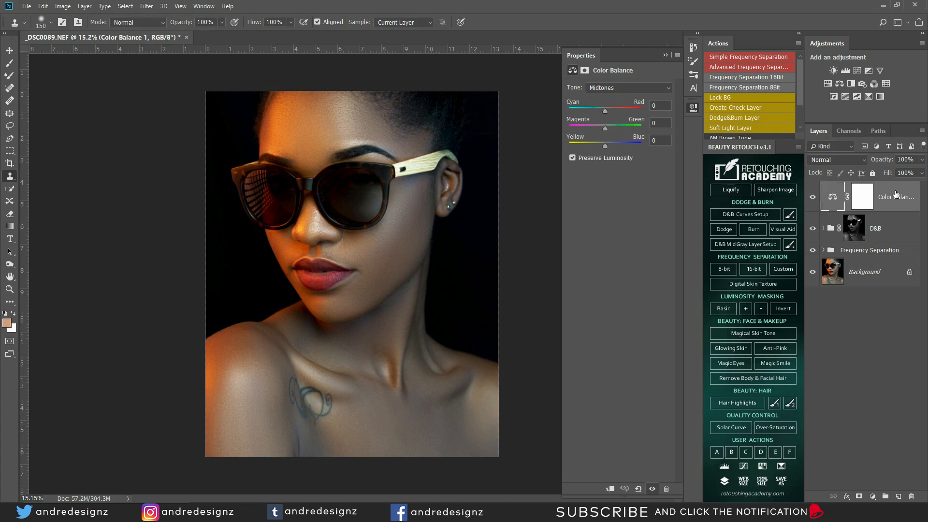
Step: Stamp visible layers into Layer 1, duplicate it as Layer 1 copy, and zoom into the sunglasses
key("ctrl+alt+shift+e")
key("ctrl+j")
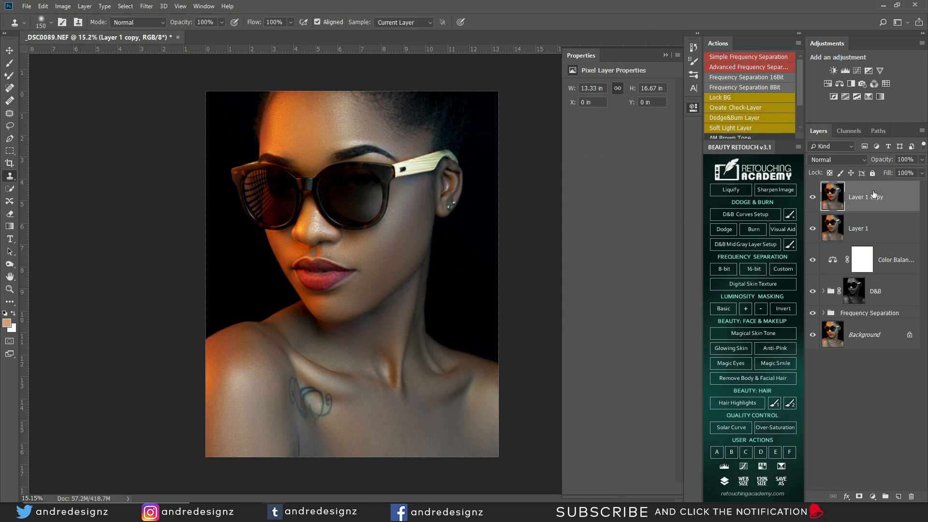
scroll(344, 189, "up", 5)
scroll(357, 156, "up", 2)
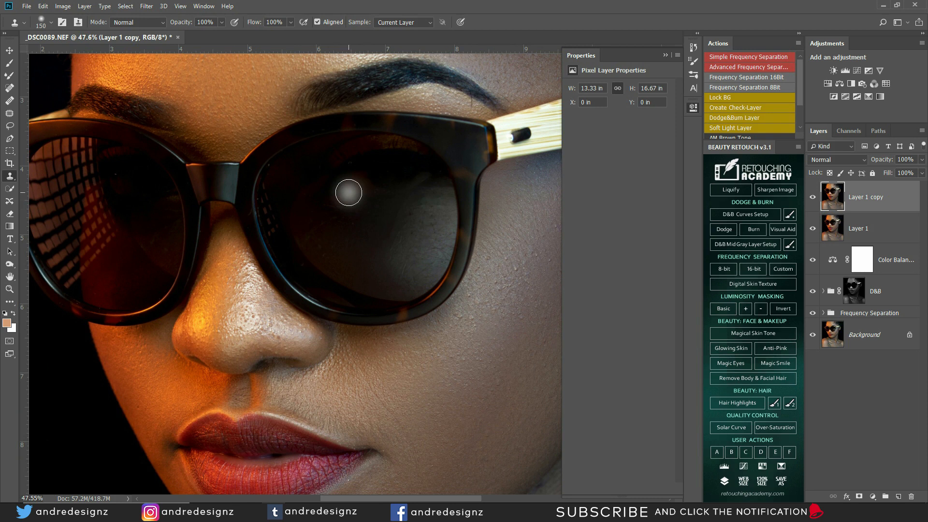
left_click(10, 140)
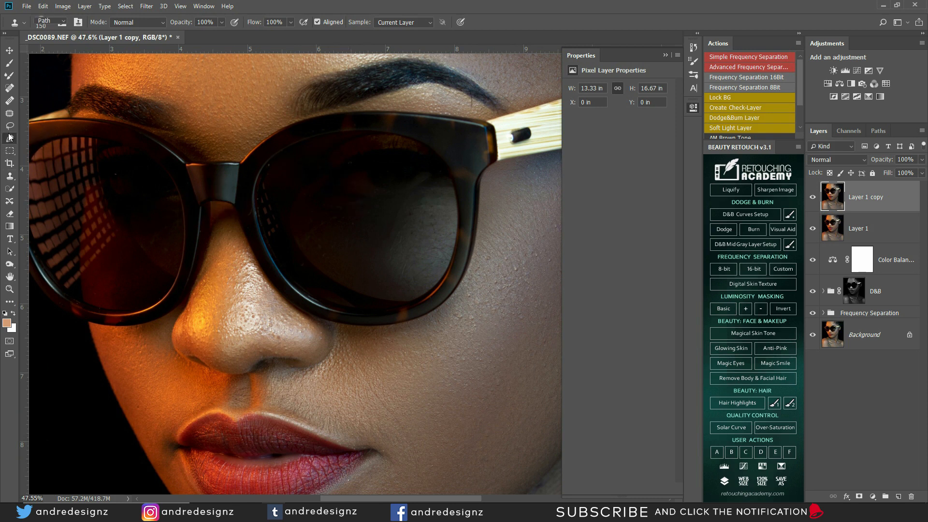
Step: Place curved anchor points around the right lens rim, undoing and reshaping misplaced ones
left_click(265, 166)
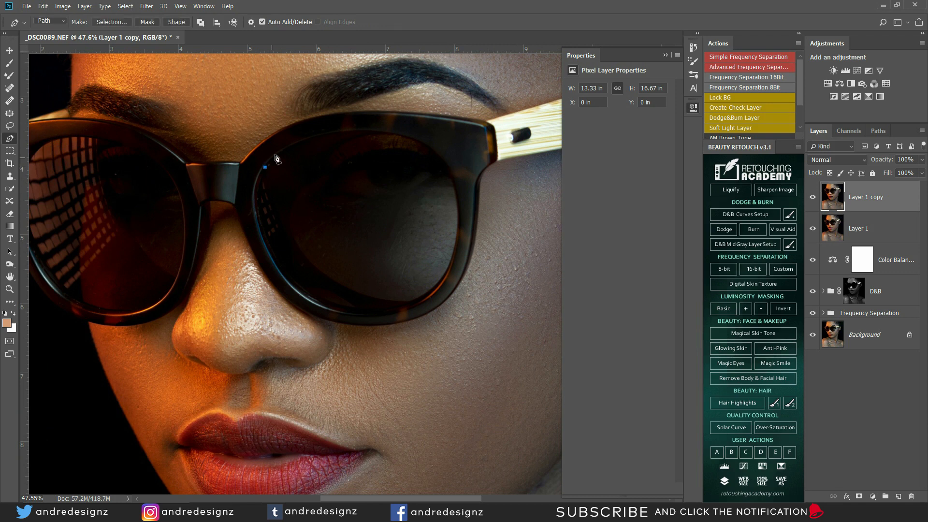
left_click_drag(398, 137, 484, 159)
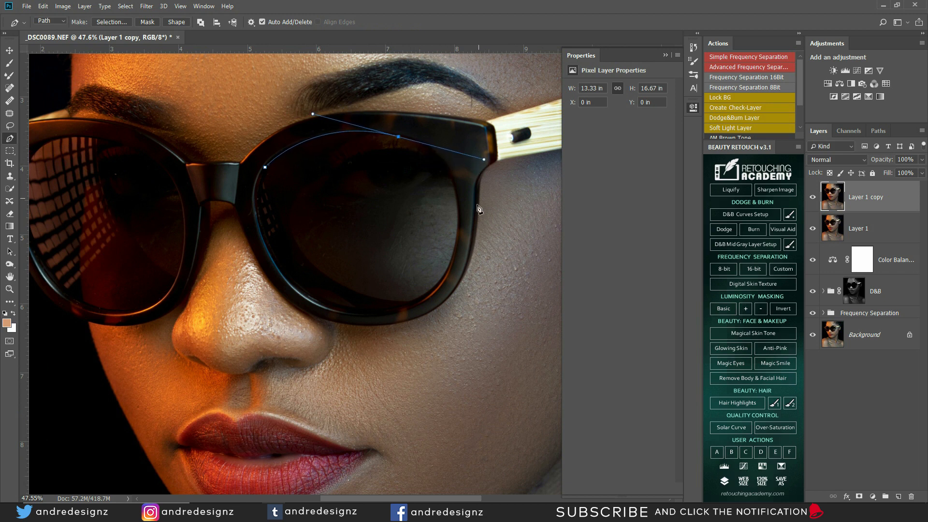
left_click_drag(457, 245, 462, 258)
key("ctrl+z")
left_click_drag(482, 160, 448, 173)
left_click_drag(456, 243, 445, 313)
key("ctrl+z")
left_click_drag(444, 168, 433, 150)
left_click_drag(451, 255, 439, 281)
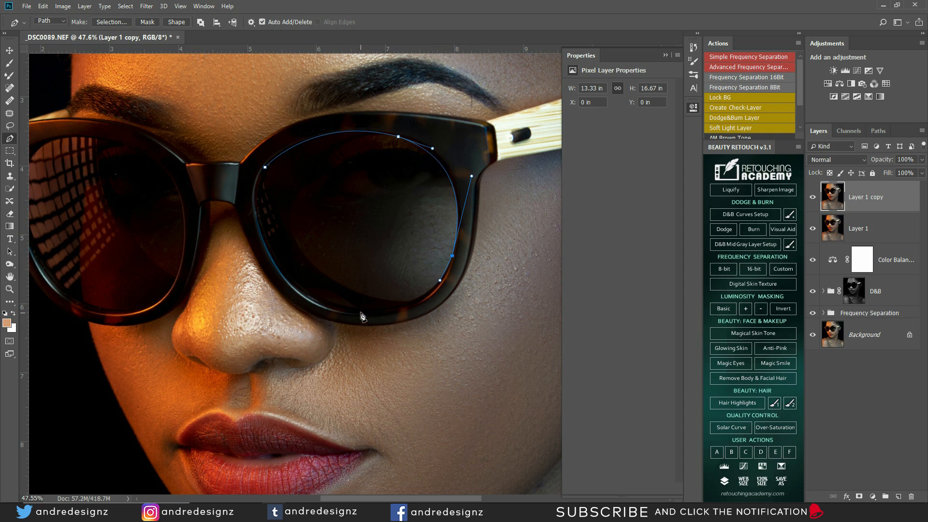
left_click_drag(272, 245, 192, 124)
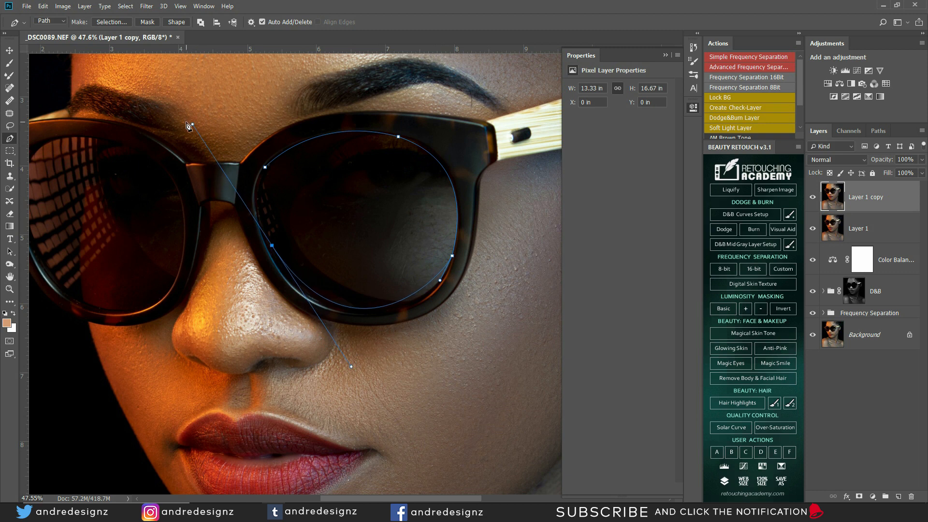
mouse_move(440, 279)
left_mouse_down()
mouse_move(434, 301)
mouse_move(442, 297)
left_mouse_up()
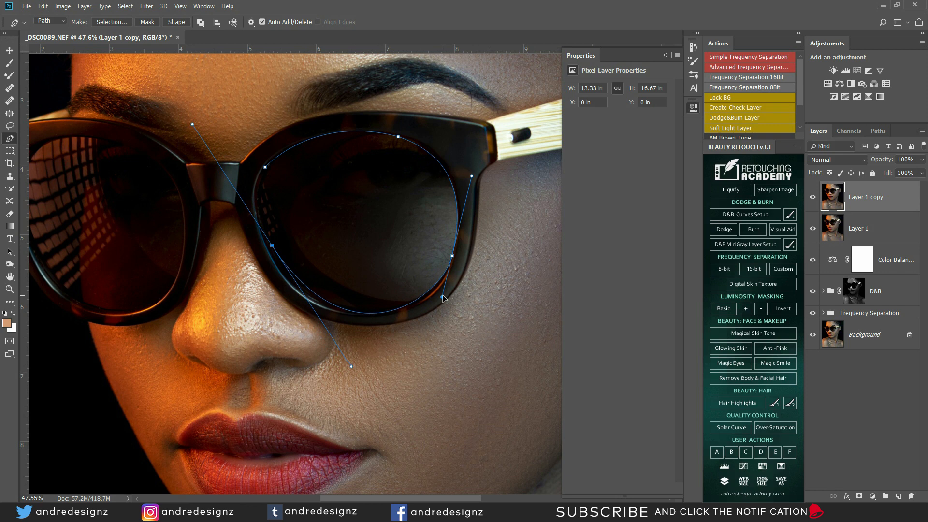
mouse_move(351, 364)
left_mouse_down()
mouse_move(339, 349)
mouse_move(349, 358)
left_mouse_up()
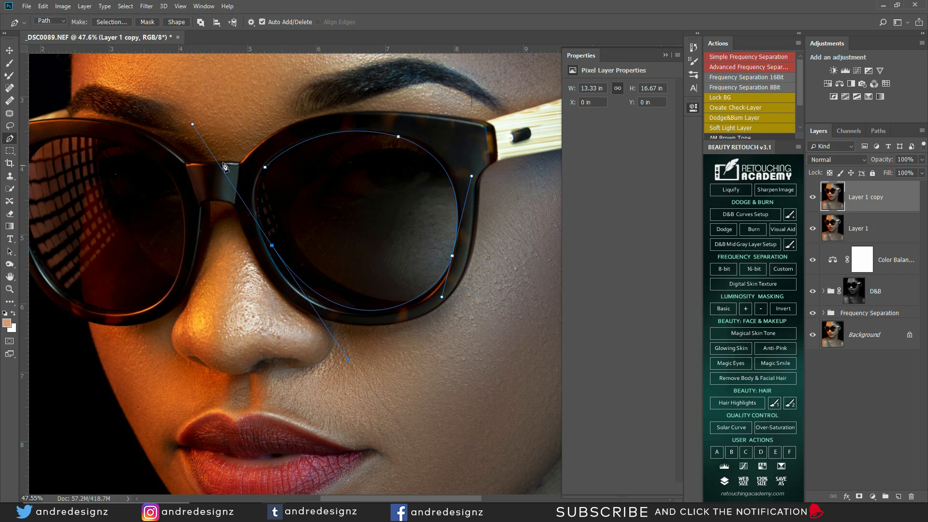
left_click_drag(193, 125, 255, 208)
Step: Close the path at its start point and refine the lower curves to hug the lens
left_click(264, 170)
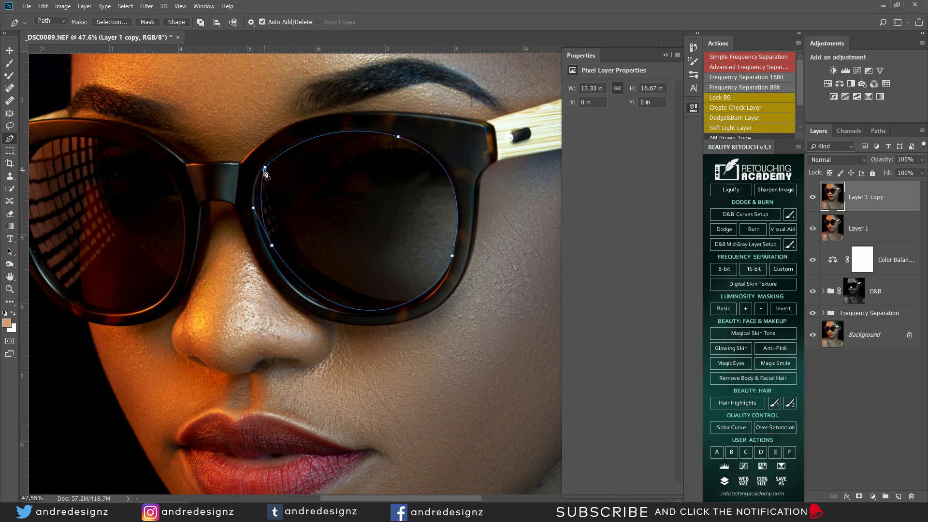
left_click(264, 167)
left_click(272, 245)
key("ctrl+z")
key("ctrl+alt+z")
key("ctrl+alt+z")
left_click_drag(349, 359, 330, 355)
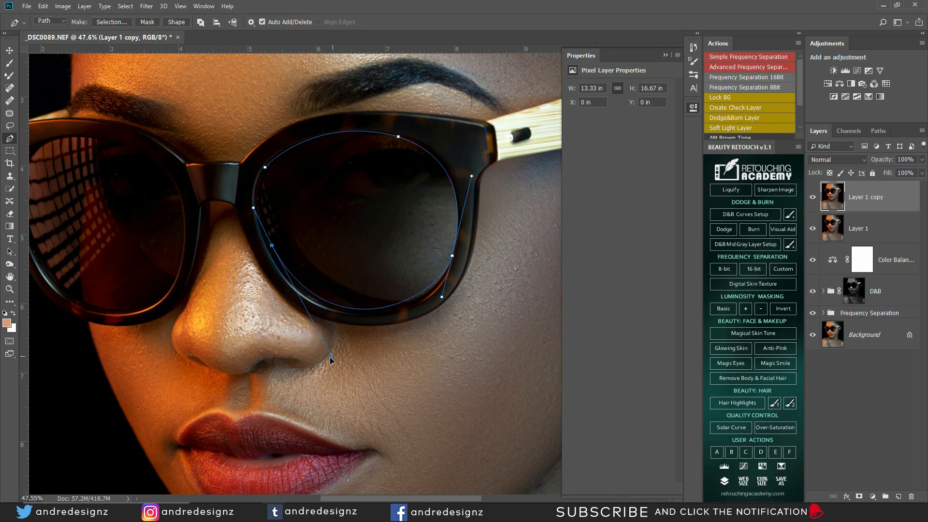
left_click_drag(441, 298, 444, 301)
left_click(266, 169)
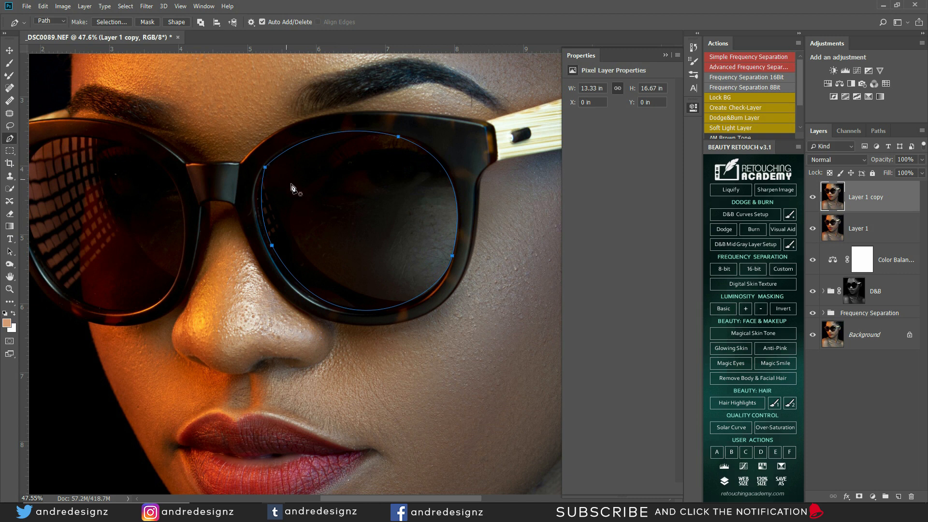
Step: Turn the lens path into a selection with 0 px feather and sample the dark lens colour
right_click(360, 199)
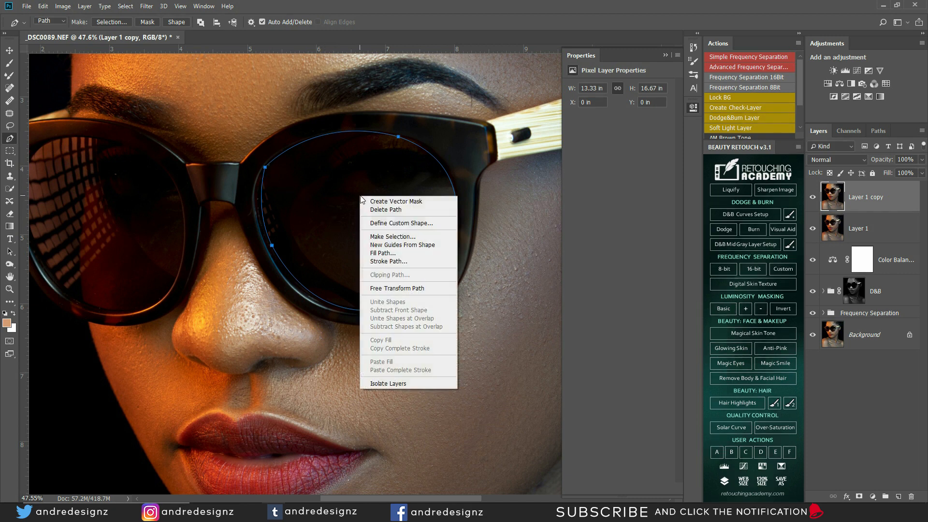
left_click(408, 237)
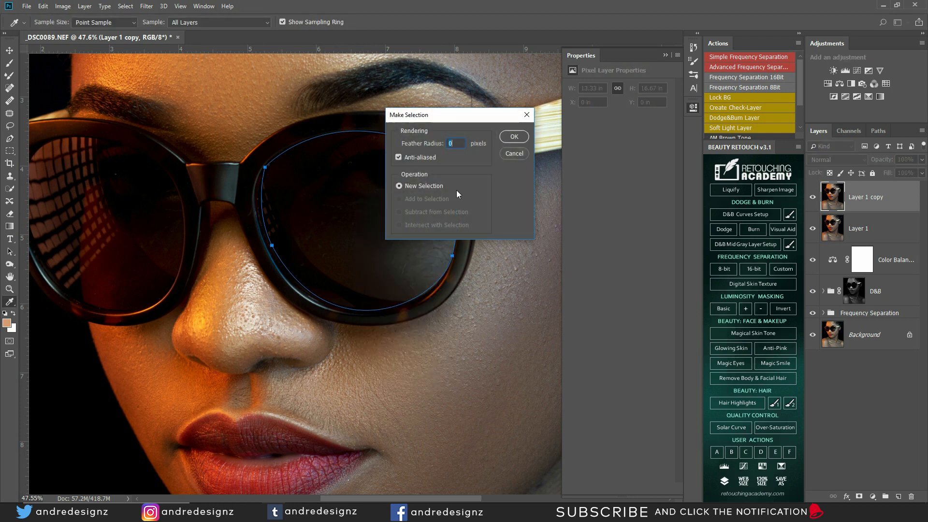
left_click(515, 137)
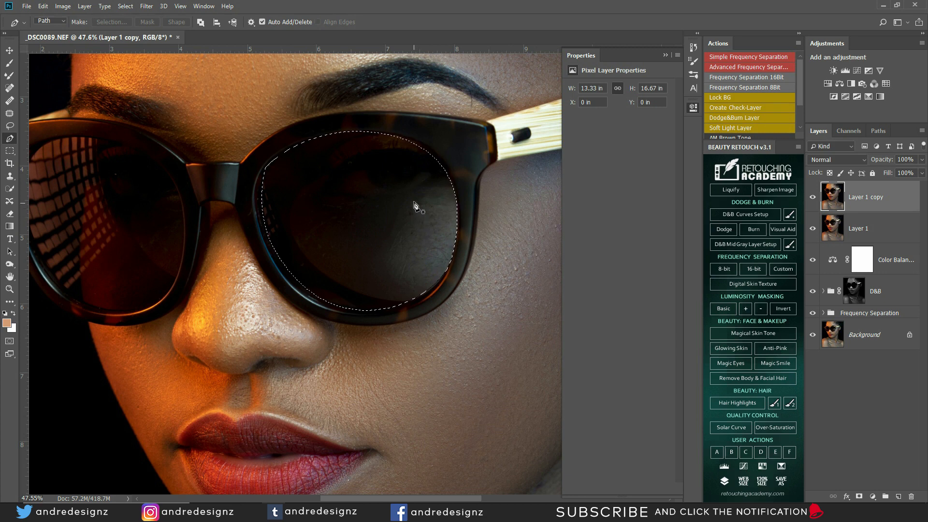
key("i")
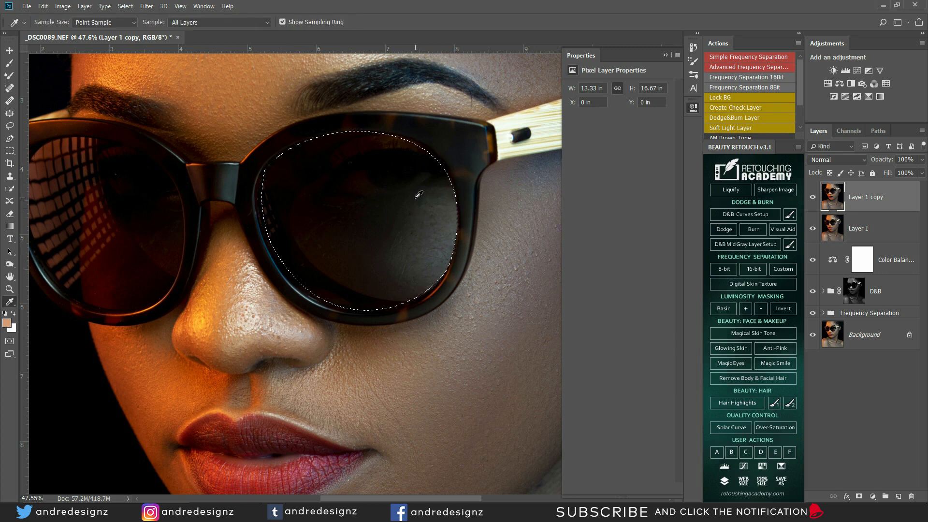
left_click(332, 276, "alt")
left_click(333, 278)
Step: Fill the selected right lens with solid black, dropping the Content-Aware trial, and deselect
key("alt+BackSpace")
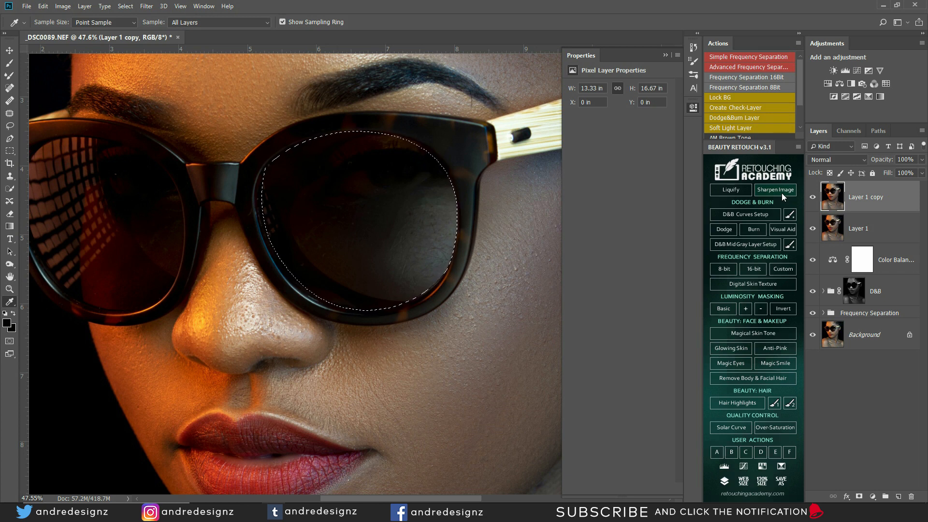
key("shift+F5")
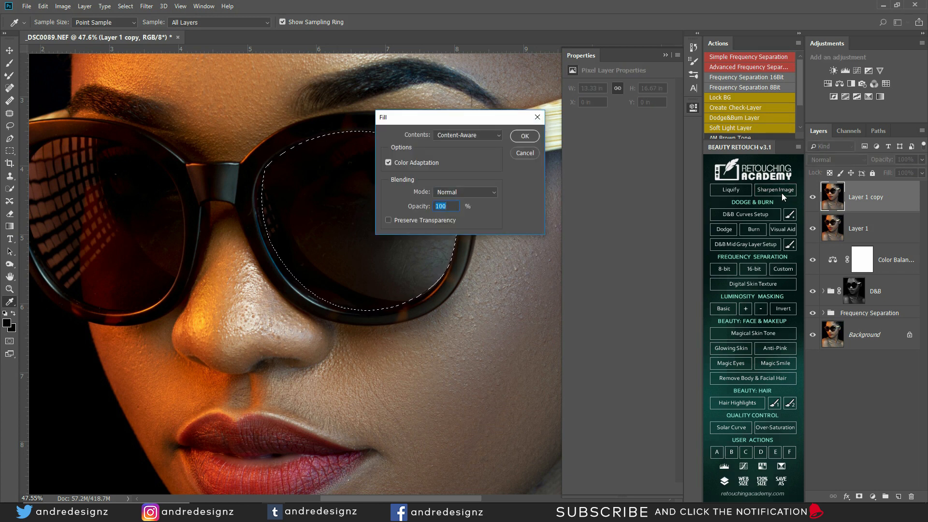
key("Return")
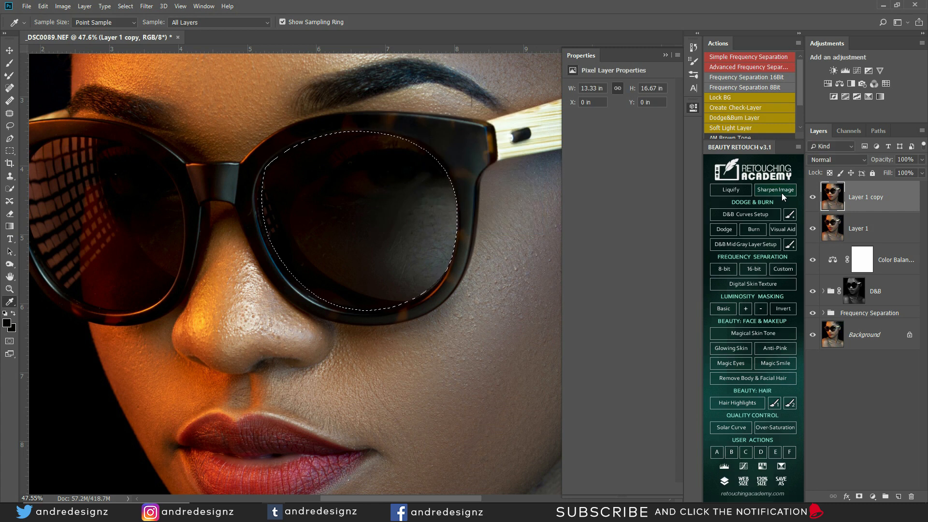
key("alt+BackSpace")
key("ctrl+d")
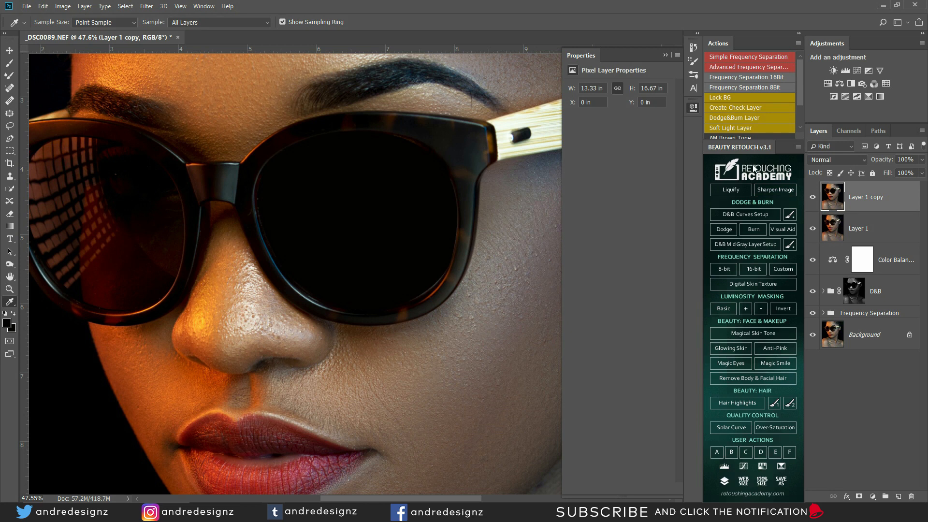
Step: Zoom out to check the portrait and set Layer 1 copy's opacity to 54%
scroll(426, 169, "down", 5)
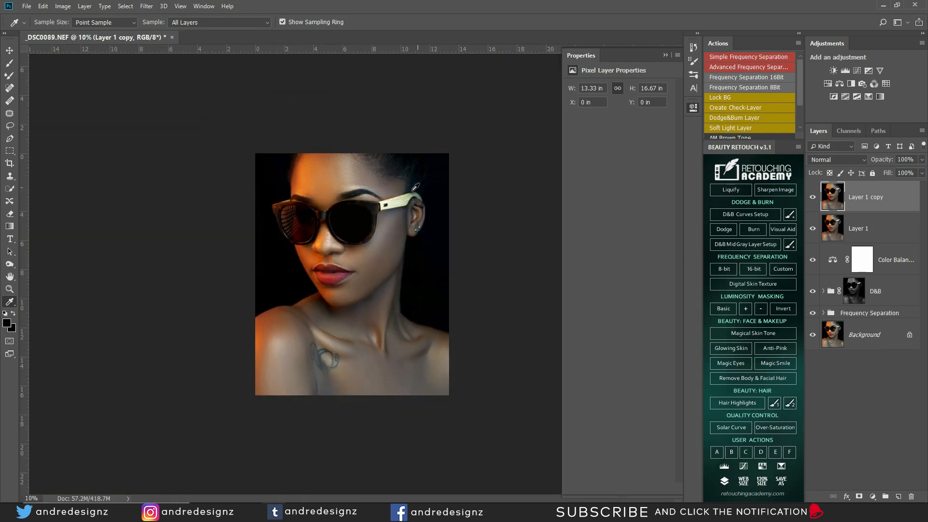
scroll(379, 233, "up", 2)
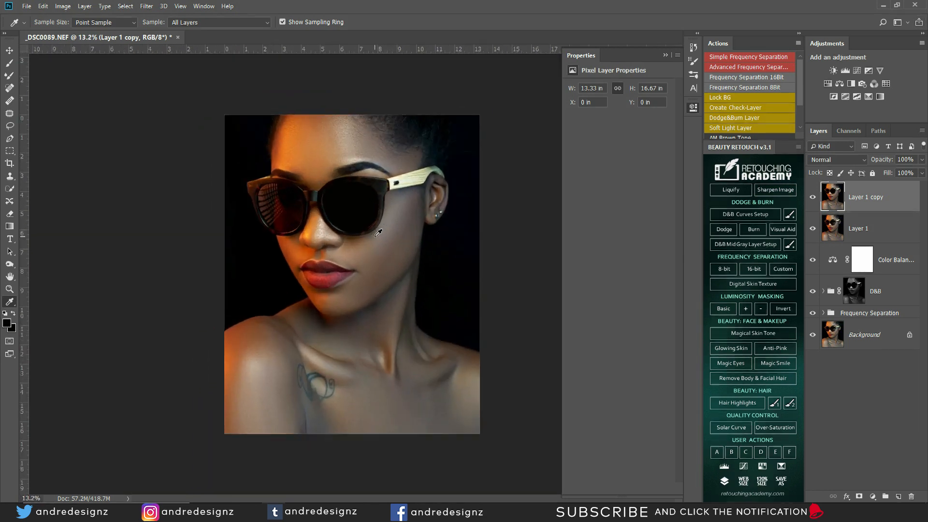
scroll(378, 233, "up", 6)
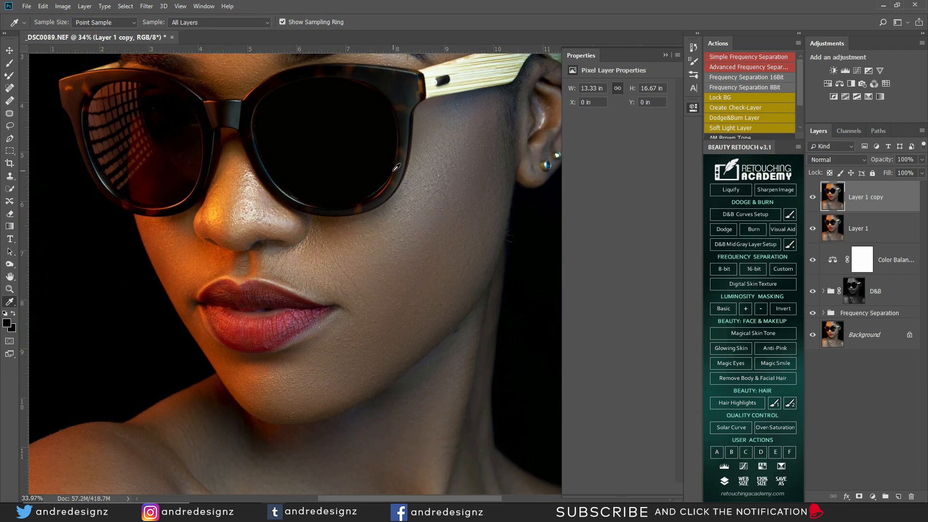
scroll(396, 167, "down", 6)
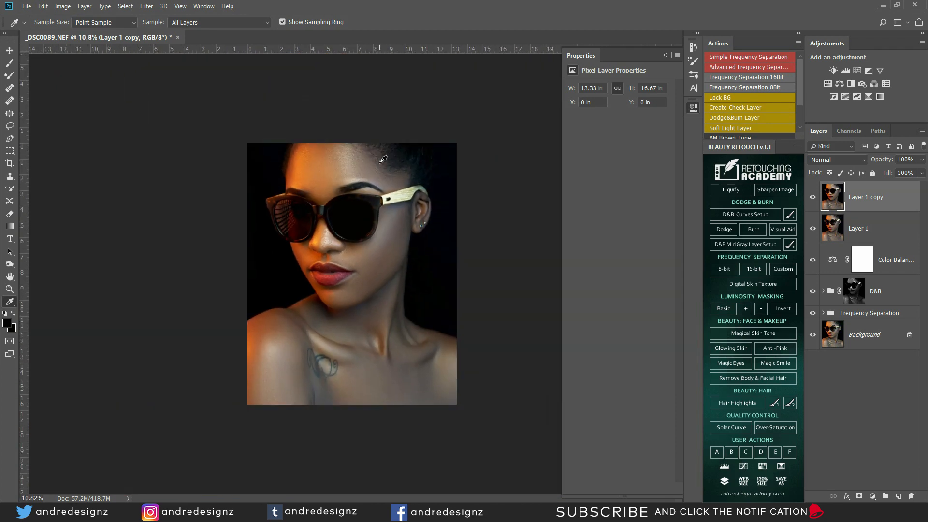
scroll(375, 168, "up", 4)
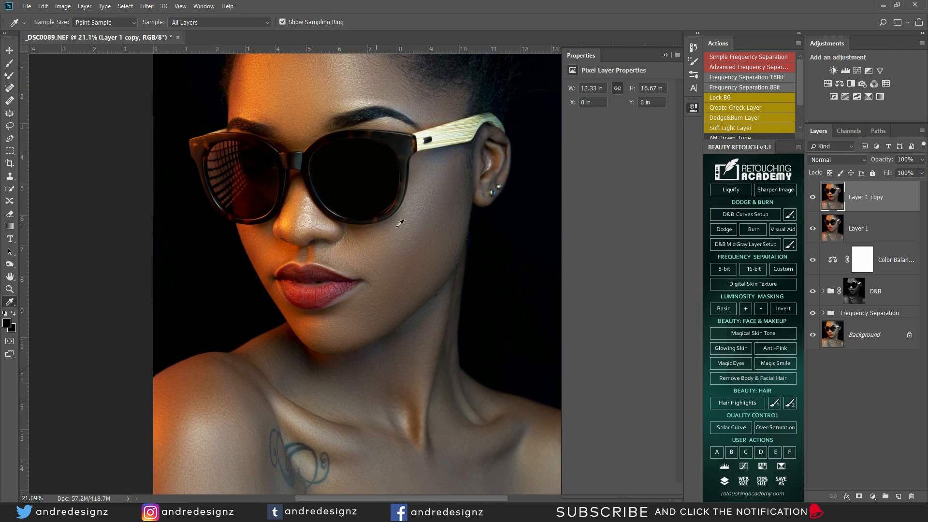
scroll(372, 160, "down", 1)
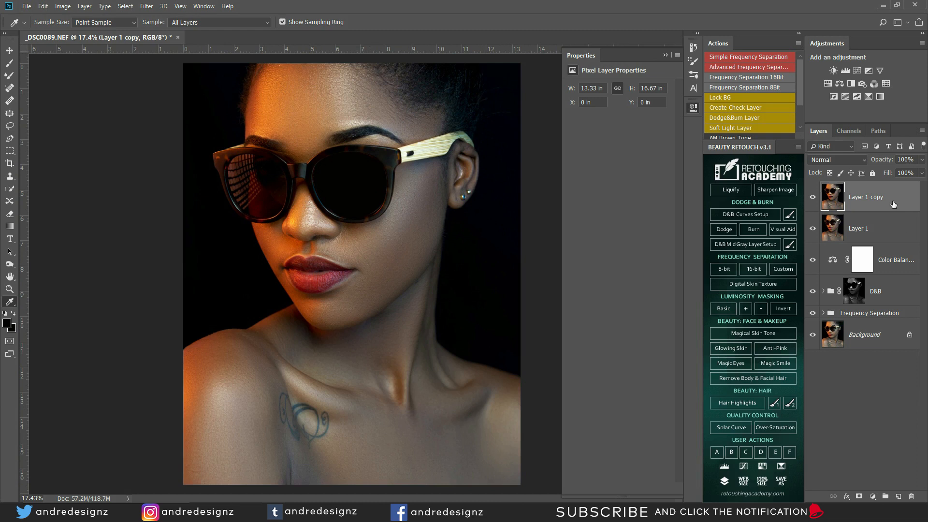
left_click(922, 161)
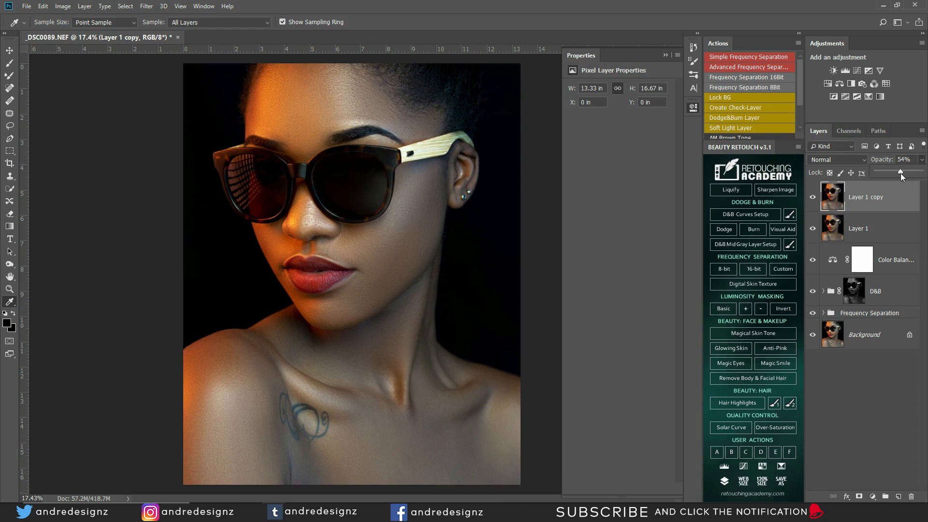
left_click(902, 187)
Step: Duplicate the layer as Layer 1 copy 2 and trace a closed Pen path around the left lens reflection
key("ctrl+j")
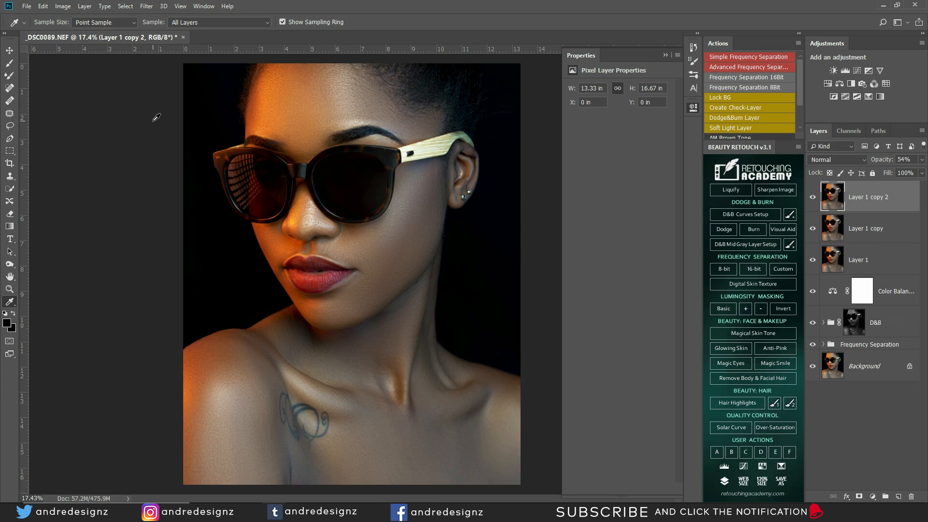
key("p")
left_click(250, 154)
left_click_drag(286, 198, 280, 237)
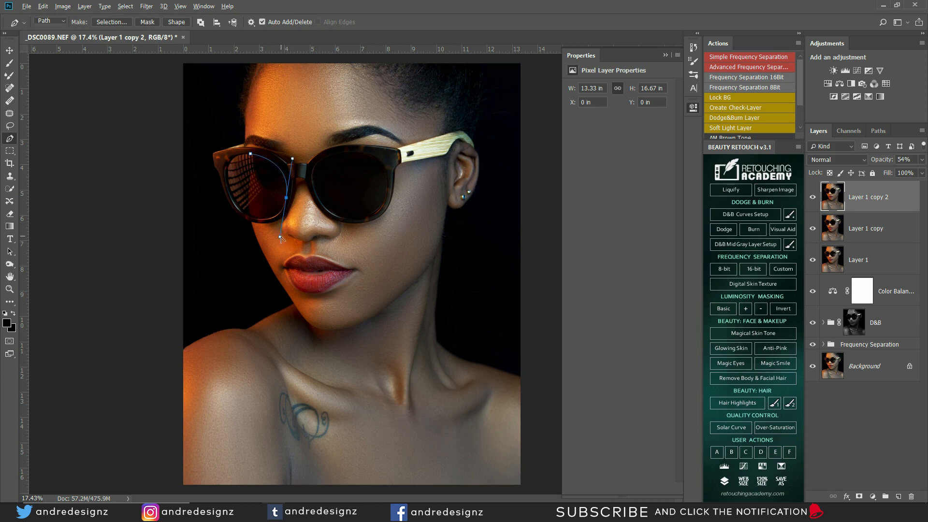
left_click_drag(280, 230, 280, 216)
left_click_drag(243, 213, 220, 199)
left_click(265, 188)
key("ctrl+z")
left_click_drag(223, 205, 245, 203)
left_click(261, 191)
left_click_drag(251, 154, 260, 147)
Step: Convert the lens path to an unfeathered selection, fill it, then deselect
right_click(255, 173)
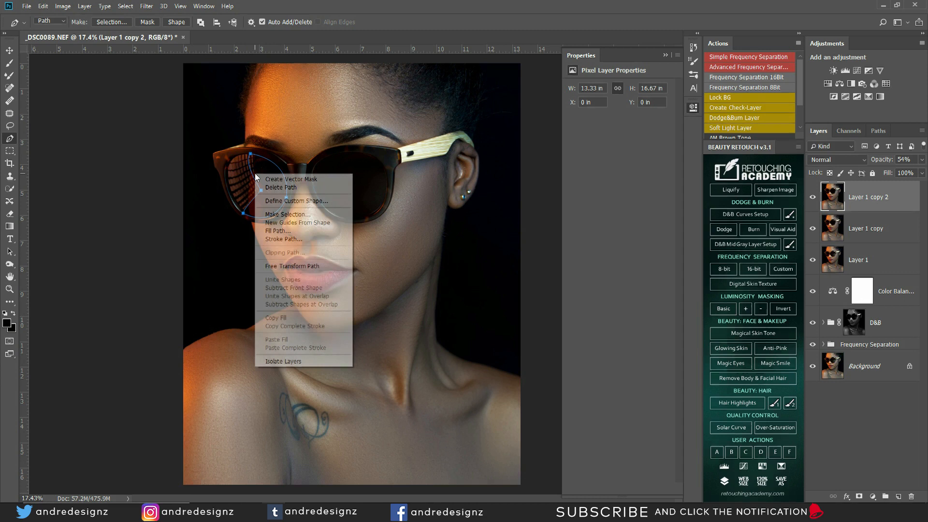
left_click(335, 215)
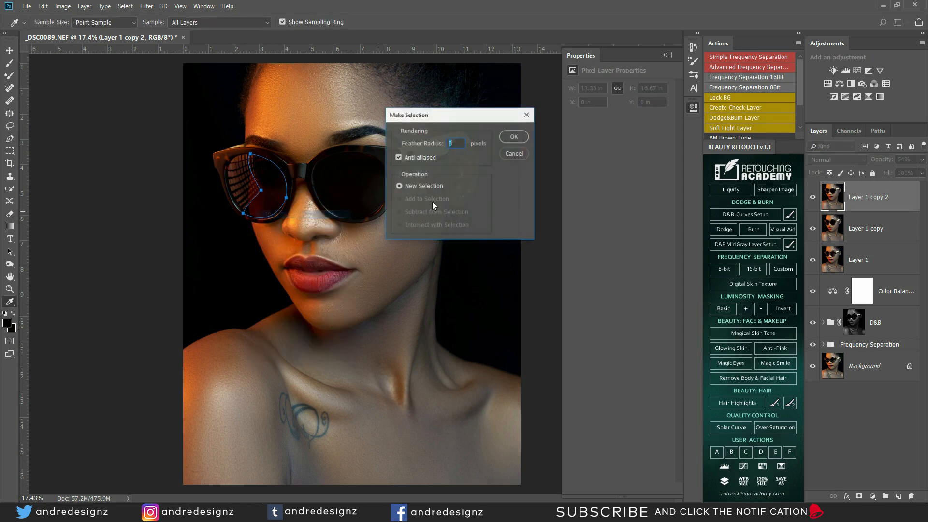
left_click(514, 135)
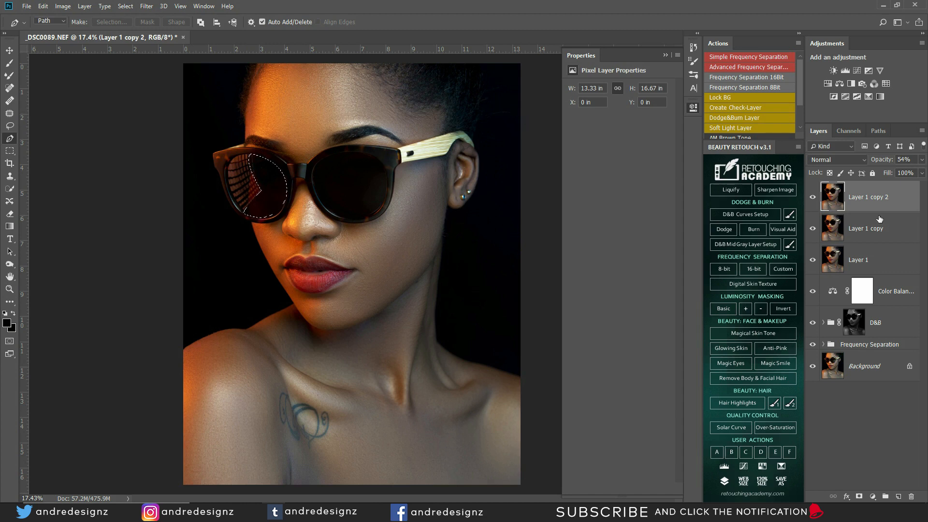
key("ctrl+d")
Step: Set Layer 1 copy 2 to 45% opacity and give it a black hide-all layer mask
key("ctrl+minus")
scroll(314, 198, "up", 3)
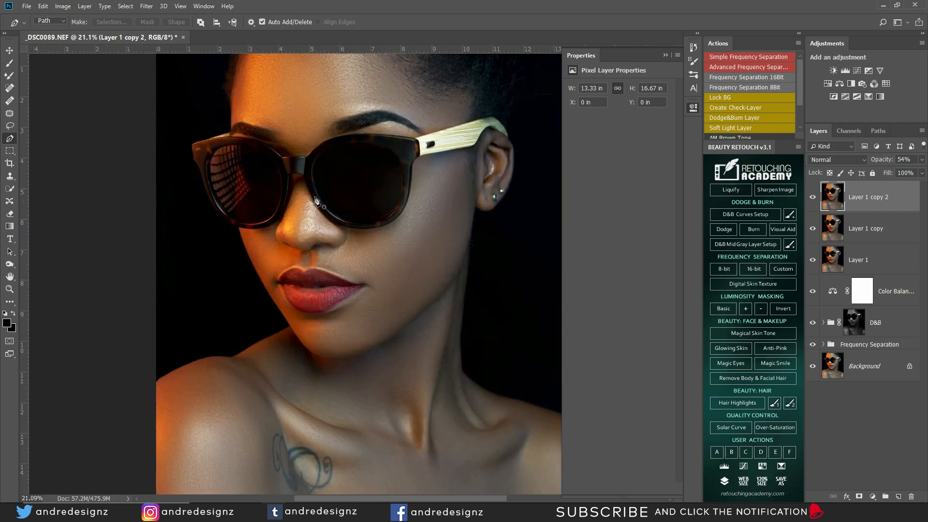
left_click(922, 160)
left_click_drag(900, 173, 899, 172)
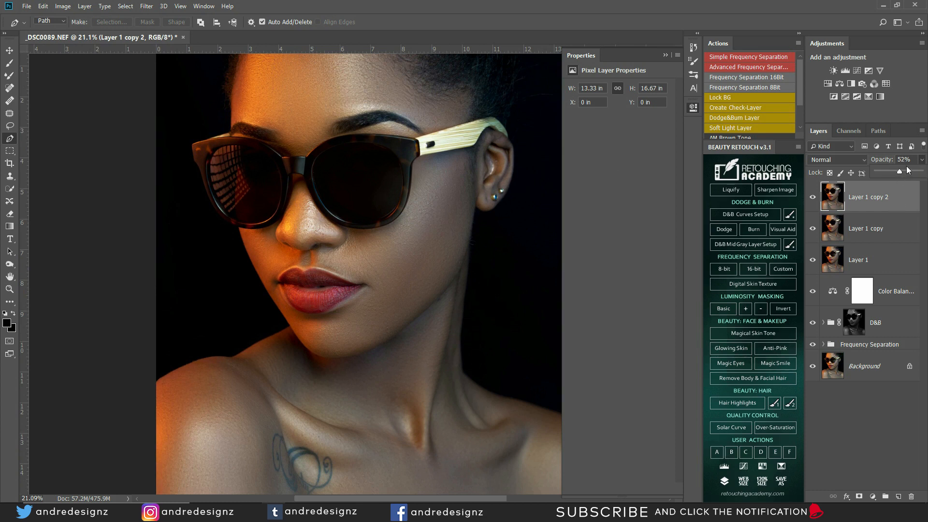
mouse_move(899, 173)
left_mouse_down()
mouse_move(920, 175)
mouse_move(896, 173)
left_mouse_up()
left_click(875, 211)
left_click(812, 198)
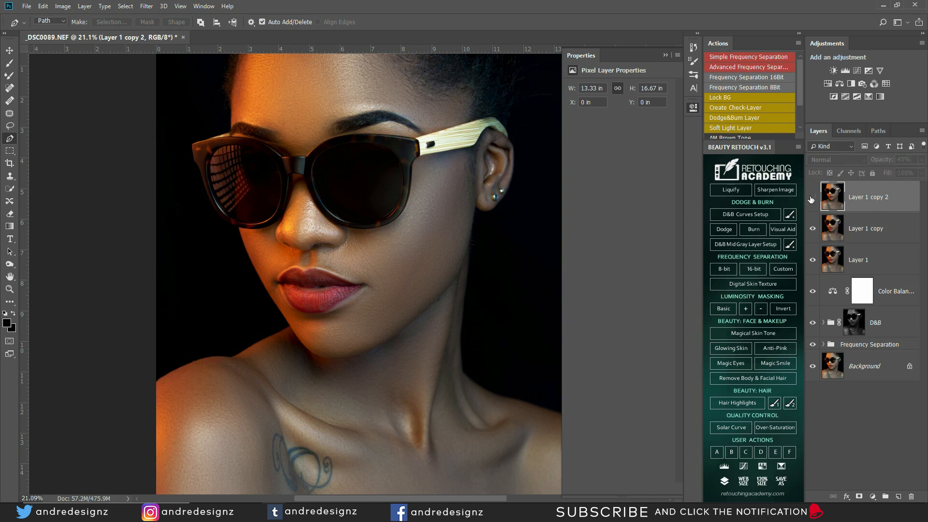
left_click(812, 197)
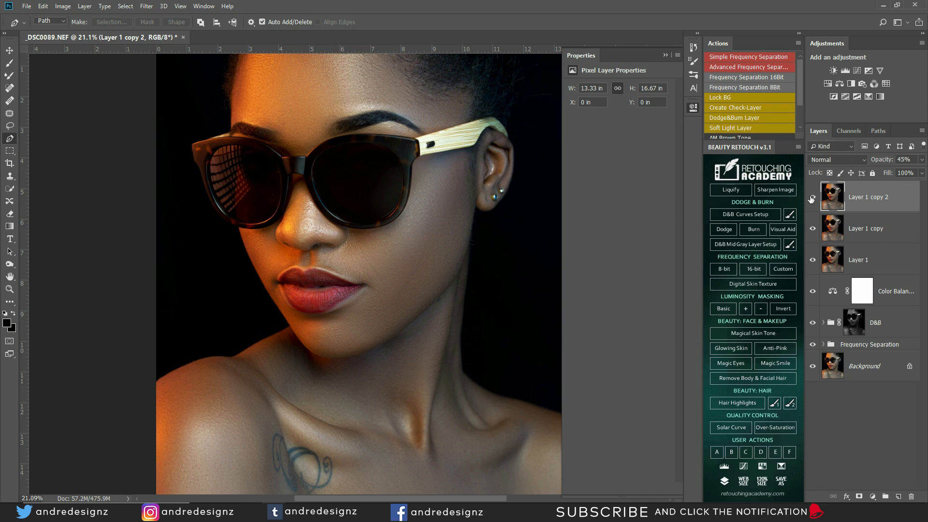
left_click(858, 497, "alt")
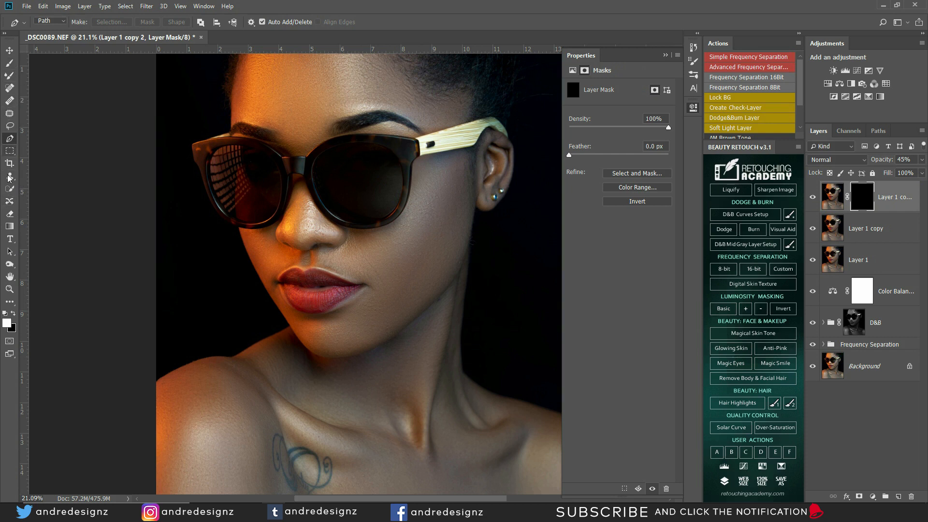
Step: Pick a larger Eraser brush, set the top layer to 100% opacity, and compare its visibility
left_click(9, 213)
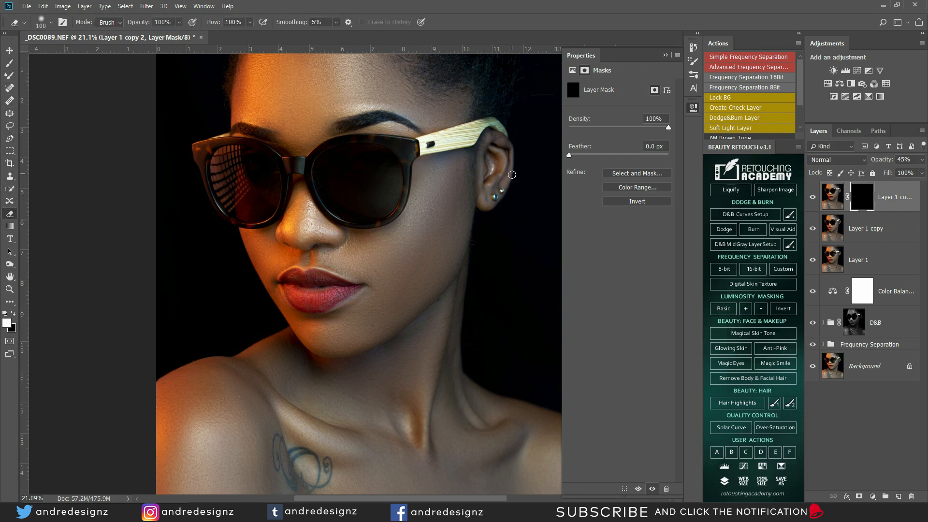
key("bracketright")
key("bracketright")
key("bracketright")
key("bracketright")
key("bracketright")
key("bracketright")
key("bracketright")
key("bracketright")
key("bracketright")
key("bracketright")
key("bracketright")
key("bracketright")
left_click(921, 160)
left_click_drag(920, 186, 925, 186)
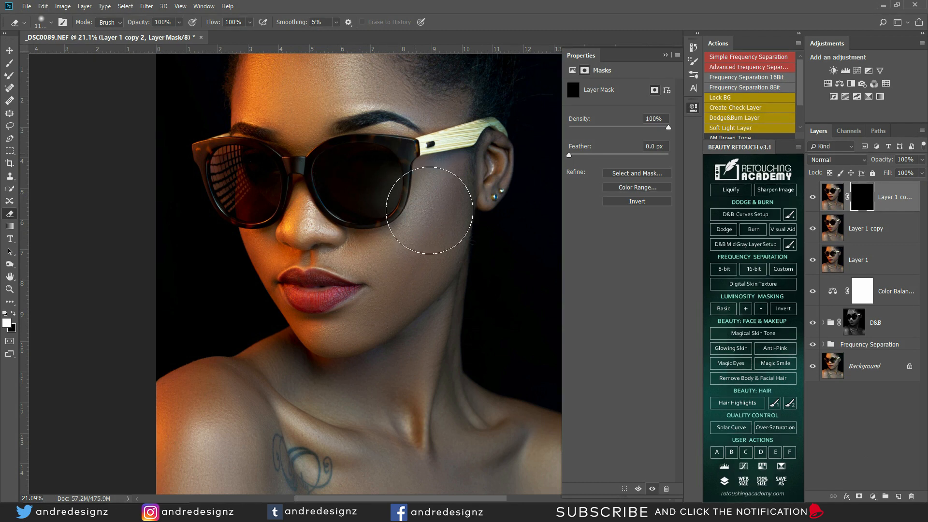
left_click(814, 197)
left_click(813, 198)
left_click(864, 224)
left_click(904, 199)
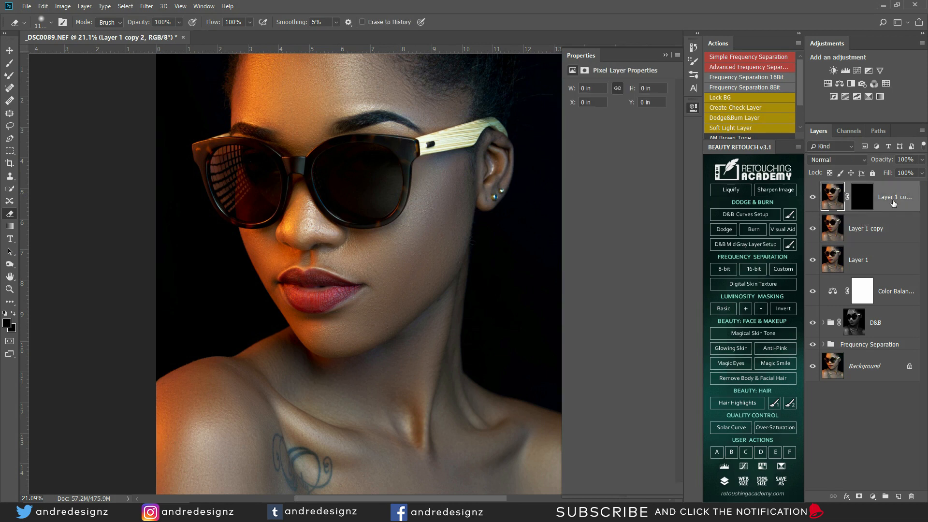
Step: Try 30% opacity on the top layer, cancel it, then delete masked Layer 1 copy 2
left_click(921, 161)
left_click_drag(921, 173, 891, 174)
key("Escape")
left_click(860, 195)
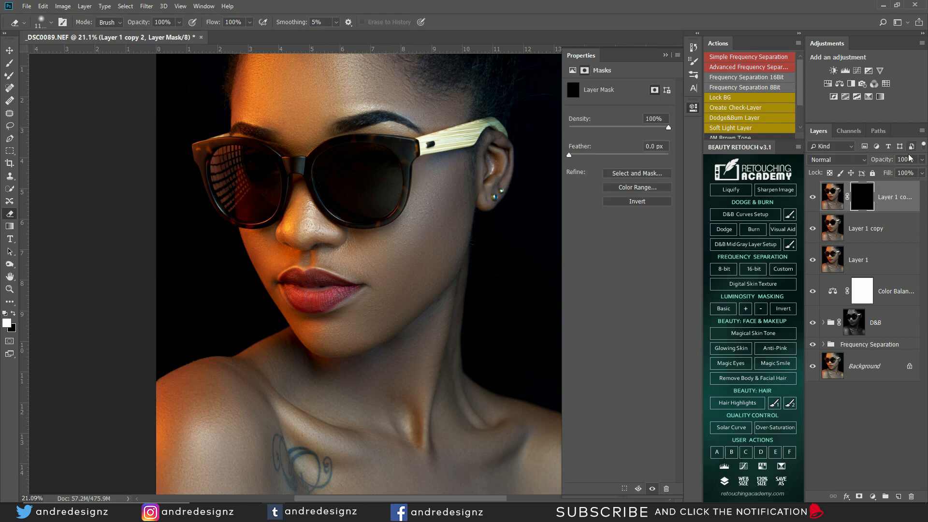
left_click(922, 160)
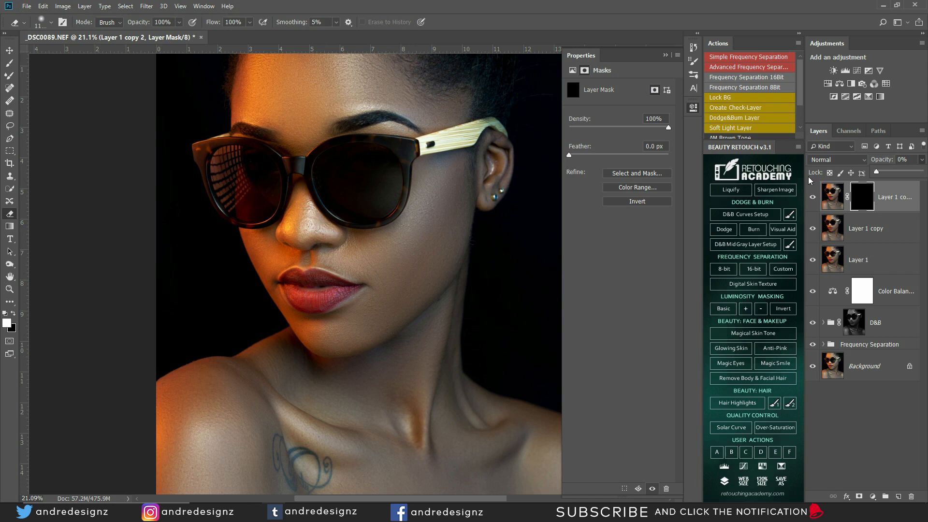
key("Delete")
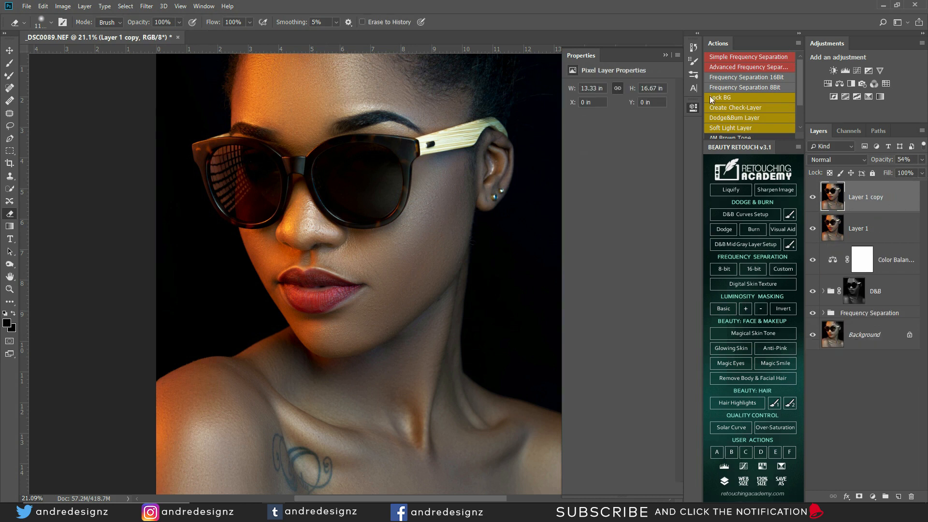
Step: Step back in History to the state where the left-lens path was closed
left_click(694, 47)
left_click(540, 269)
left_click(552, 225)
left_click(557, 170)
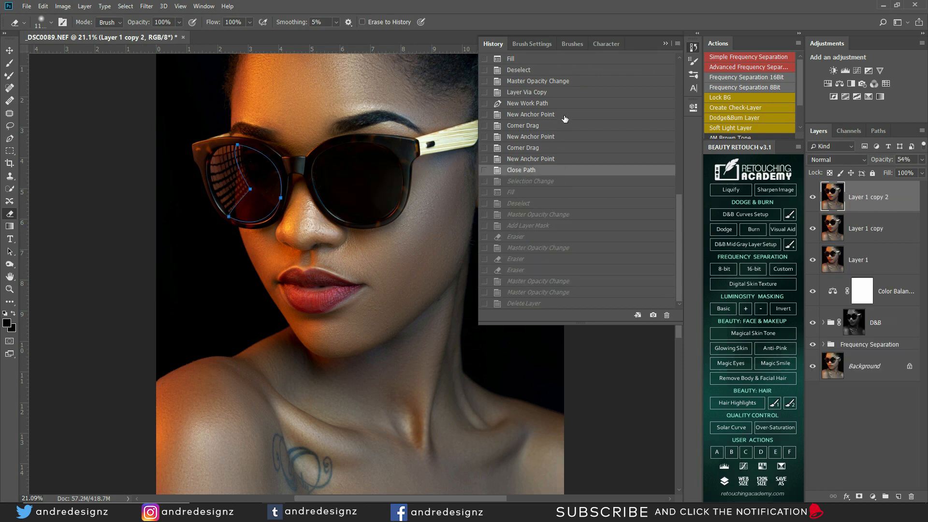
left_click(545, 181)
left_click(544, 171)
left_click(665, 44)
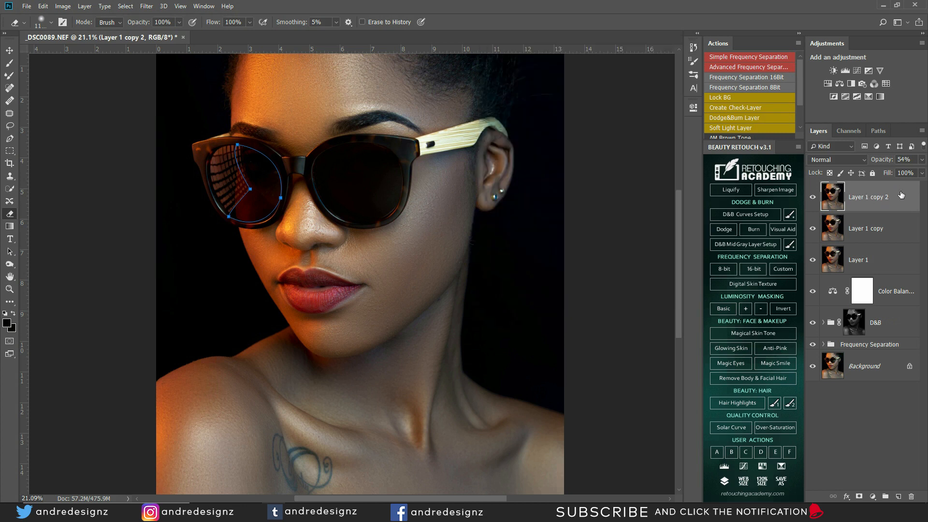
Step: Erase over the left lens reflection on Layer 1 copy 2, then add a new empty Layer 2
left_click(894, 203)
key("ctrl+h")
left_click_drag(228, 176, 250, 183)
left_click(898, 496)
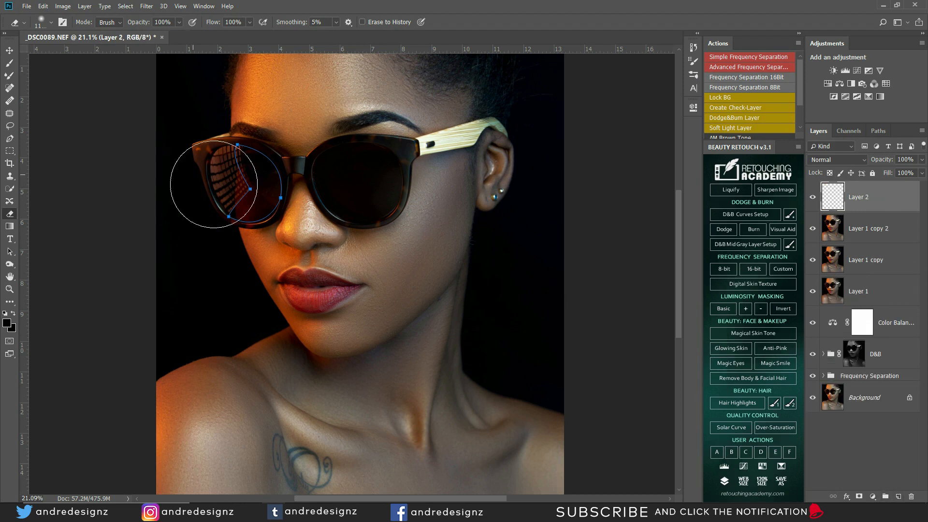
Step: Turn the lens path into a selection, fill it on Layer 2, and deselect
right_click(280, 193)
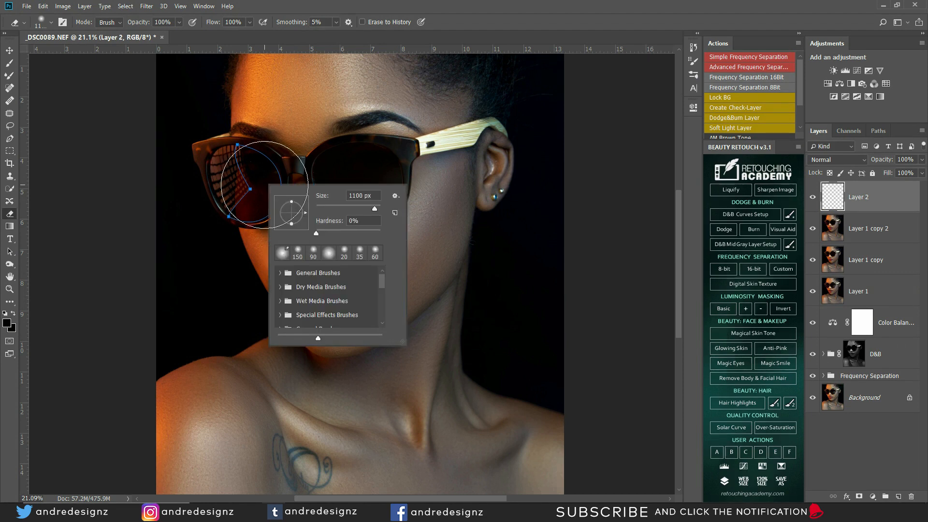
left_click(10, 50)
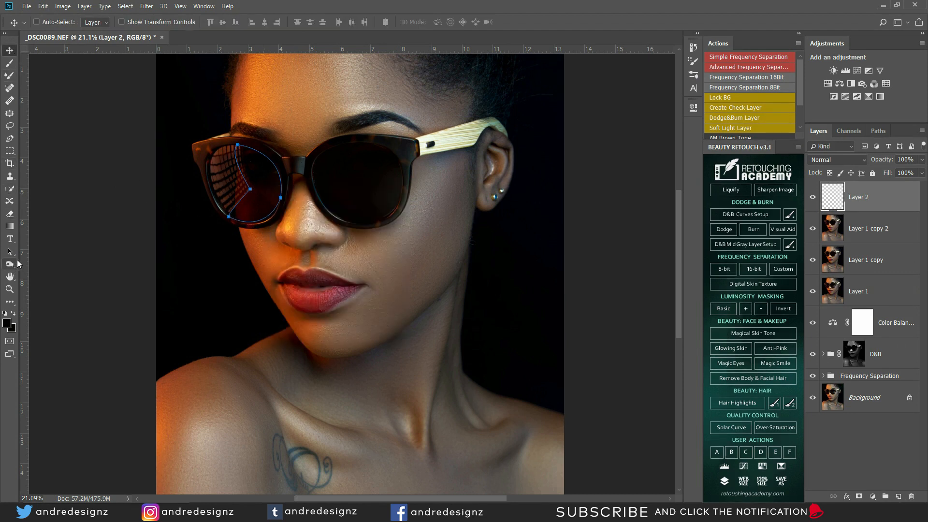
key("p")
right_click(255, 179)
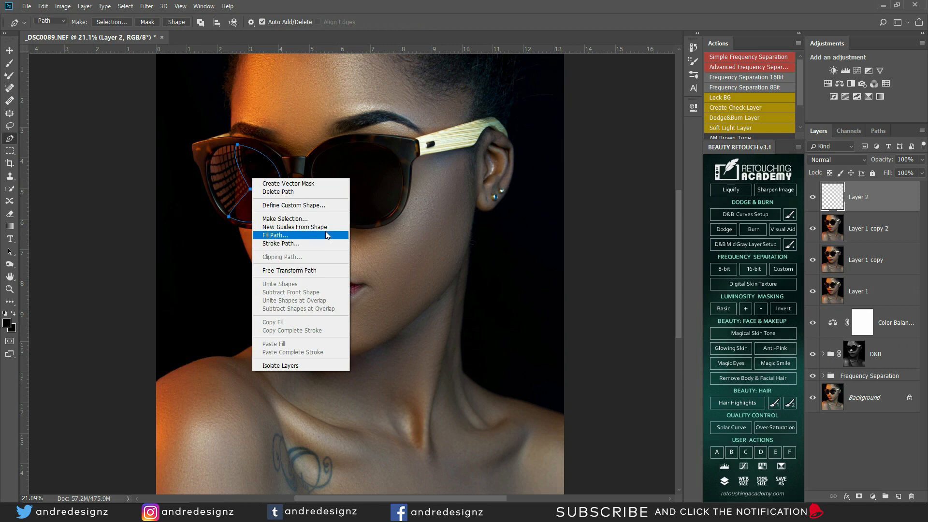
left_click(290, 218)
left_click(505, 138)
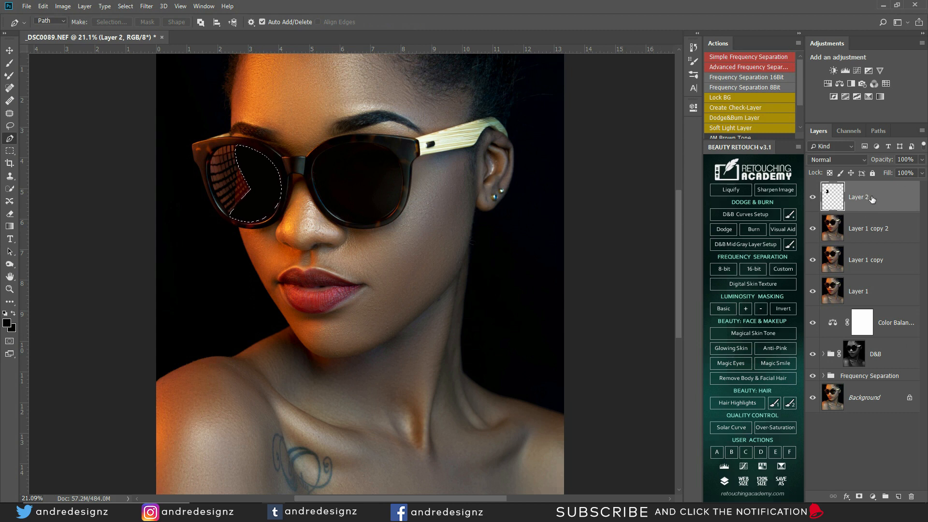
key("ctrl+d")
Step: Lower Layer 2's opacity to 54%
left_click(922, 159)
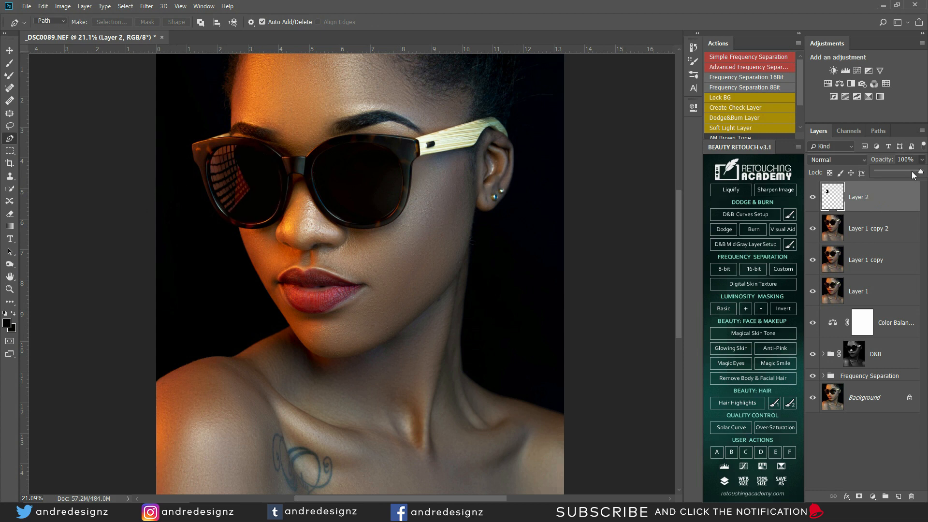
left_click_drag(902, 169, 901, 175)
scroll(251, 179, "down", 3)
scroll(344, 227, "up", 3)
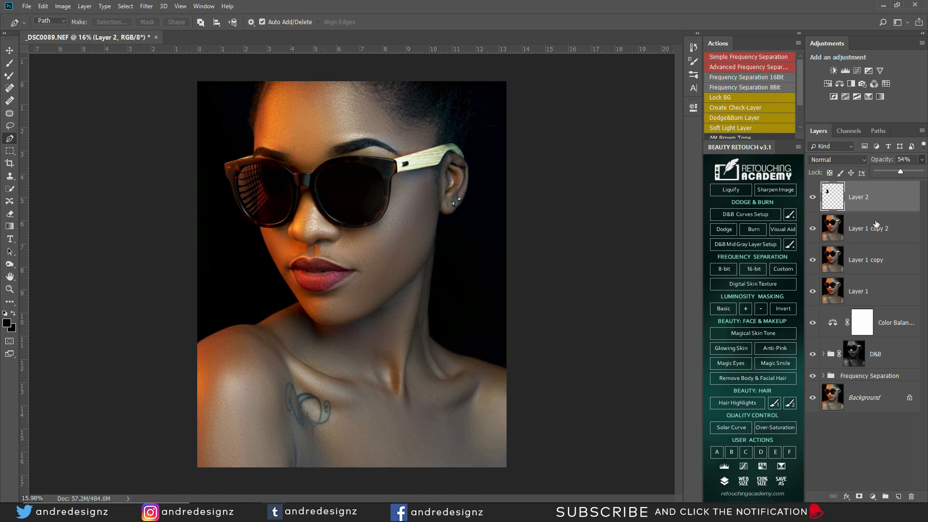
Step: Delete Layer 1 copy 2 and toggle Layer 1 copy's visibility to compare
left_click(875, 225)
key("Delete")
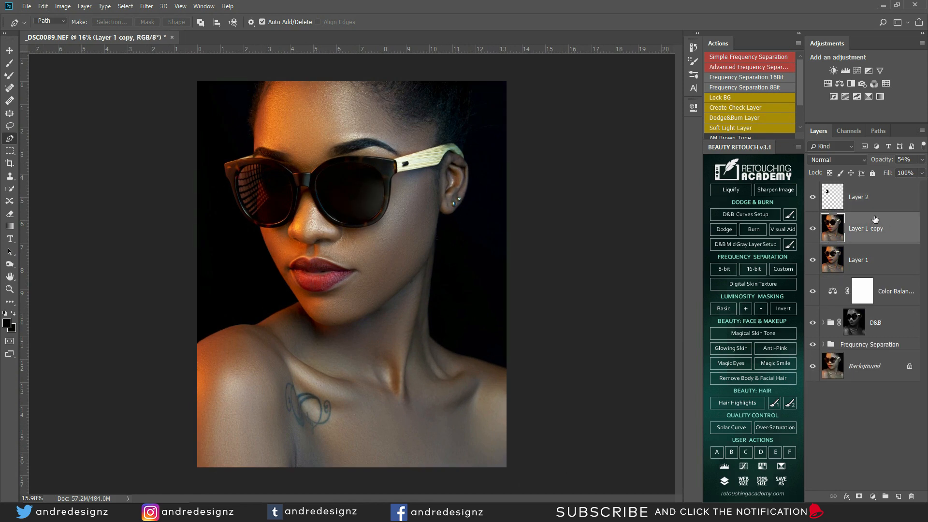
left_click(813, 229)
left_click(813, 228)
Step: Group Layer 2, Layer 1 copy and Layer 1 into Group 1, toggling it for before/after
left_click(884, 203)
left_click(878, 269, "shift")
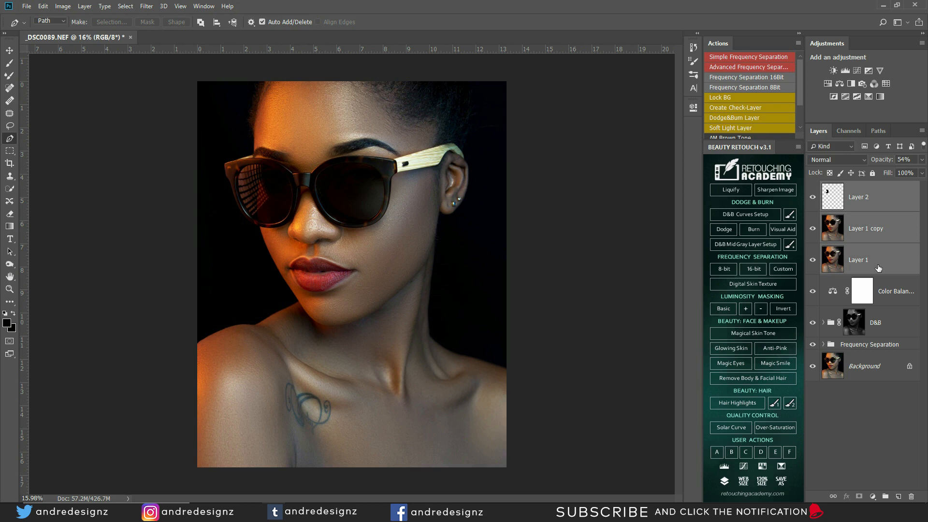
key("ctrl+g")
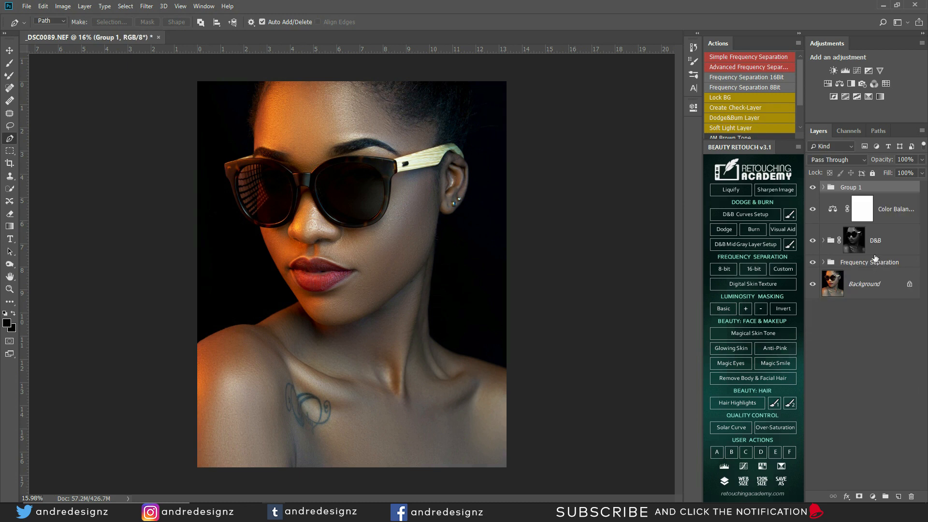
left_click(813, 189)
left_click(813, 189)
left_click(812, 188)
left_click(813, 188)
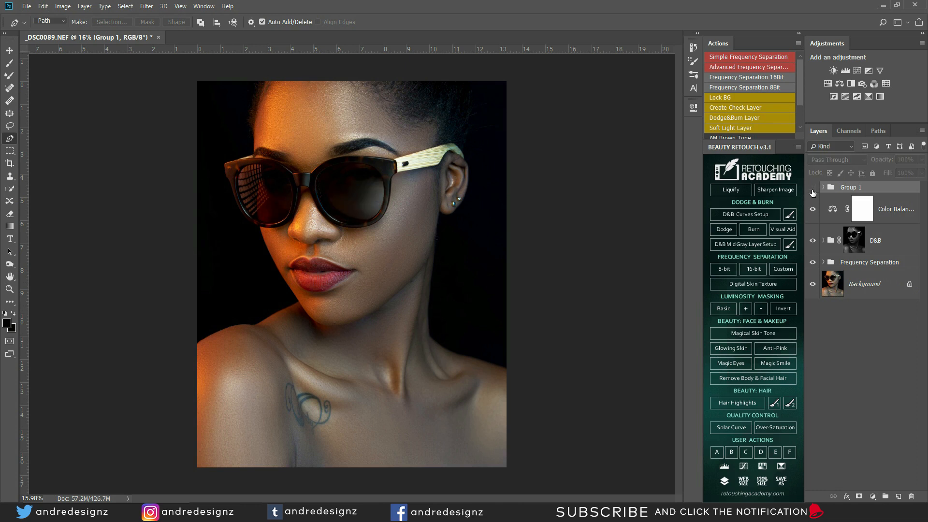
left_click(812, 188)
Step: Alt-toggle the Background eye twice to compare the original against the retouched portrait
scroll(483, 195, "down", 1)
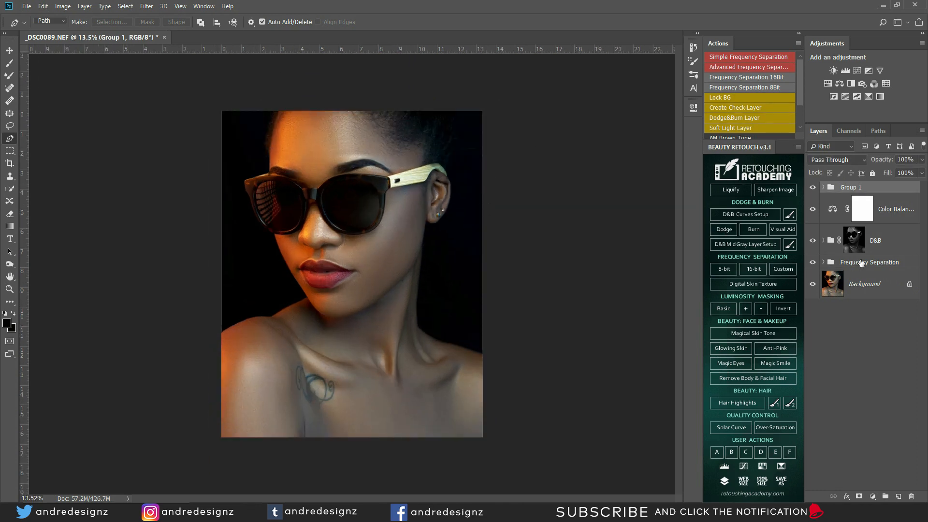
left_click(812, 285, "alt")
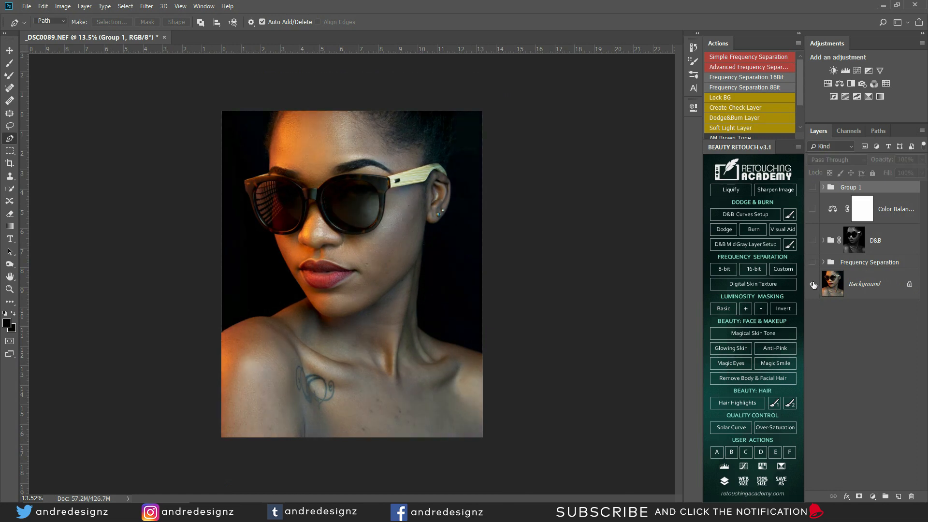
left_click(813, 285, "alt")
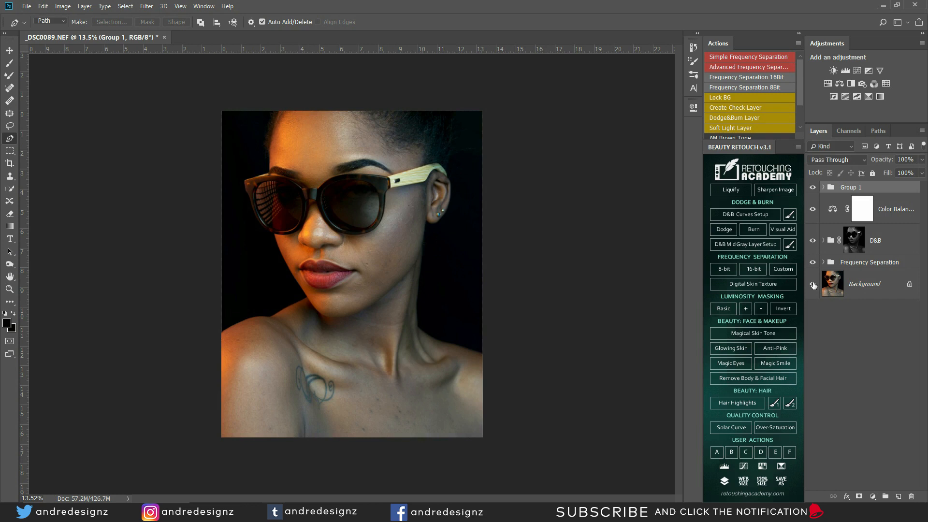
left_click(813, 285, "alt")
left_click(813, 286, "alt")
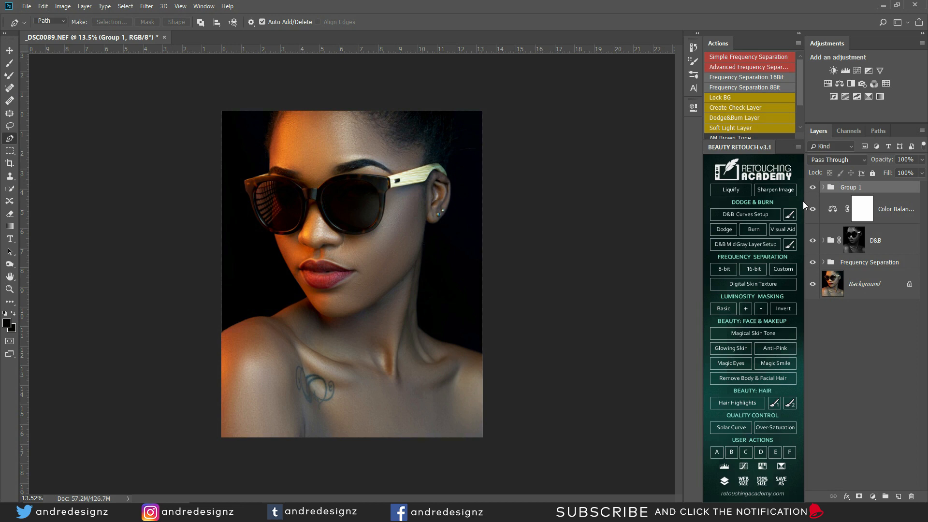
Step: Bring up the adjustment layer menu at the bottom of the Layers panel
scroll(449, 219, "up", 3)
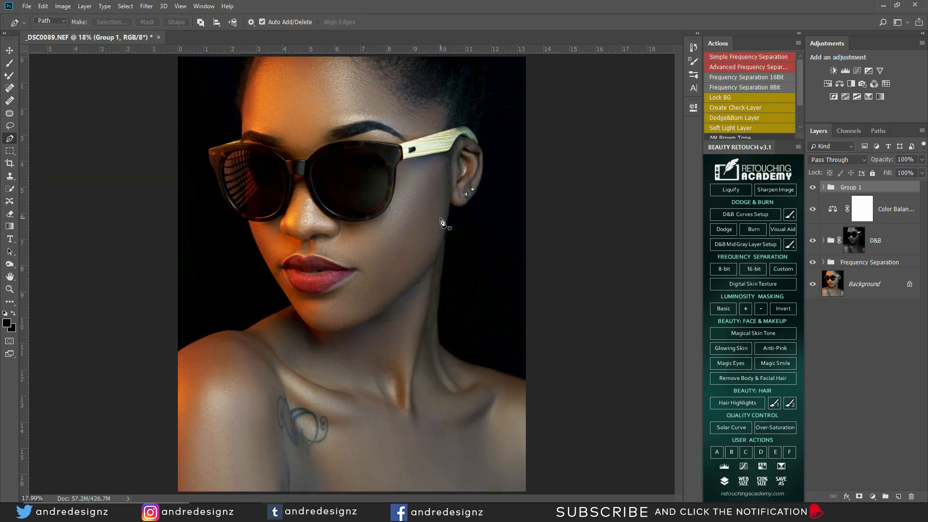
scroll(437, 220, "down", 2)
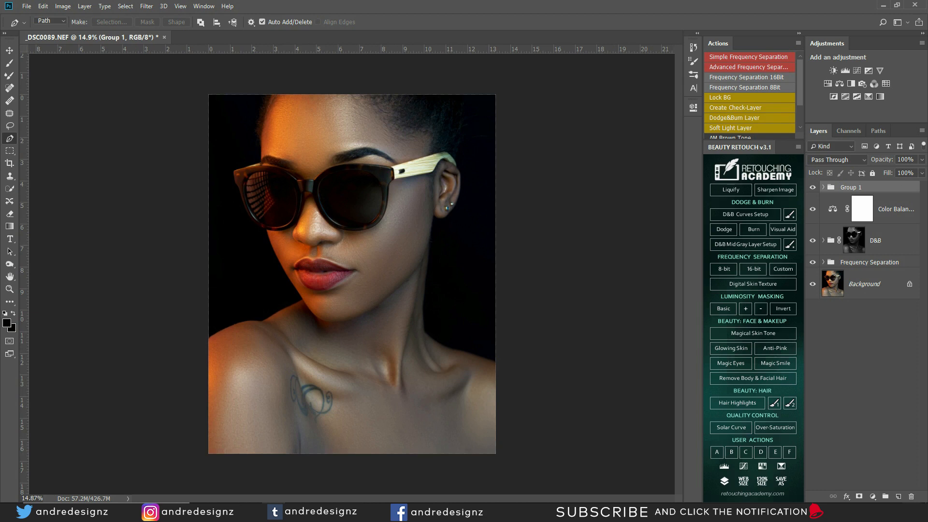
left_click(872, 497)
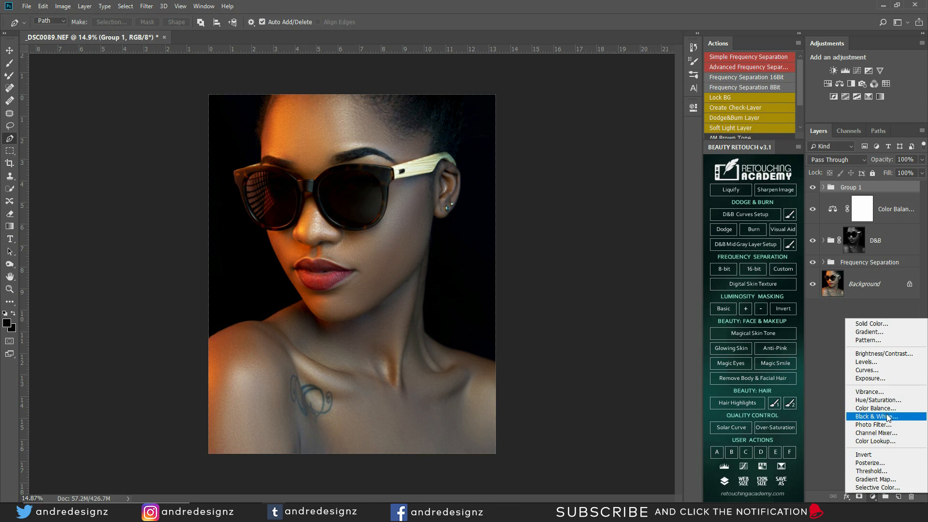
Step: Add a Brightness/Contrast adjustment layer with Contrast 36, toggling it on and off to compare
left_click(884, 353)
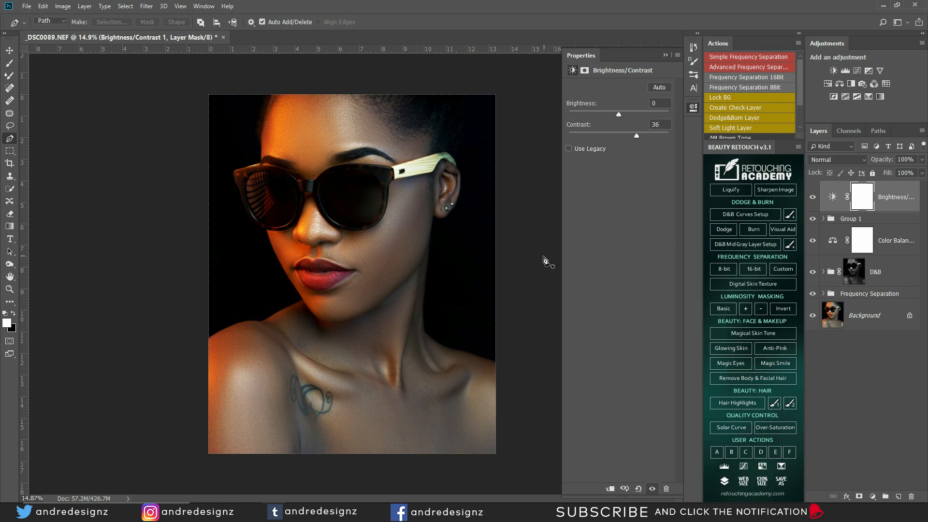
left_click(812, 197)
left_click(812, 198)
left_click(812, 198)
scroll(344, 242, "up", 4)
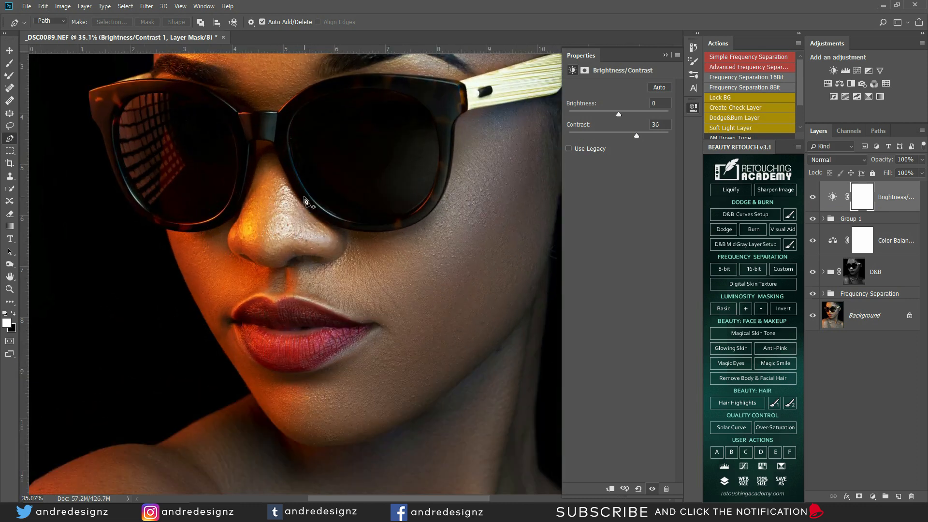
scroll(306, 234, "down", 3)
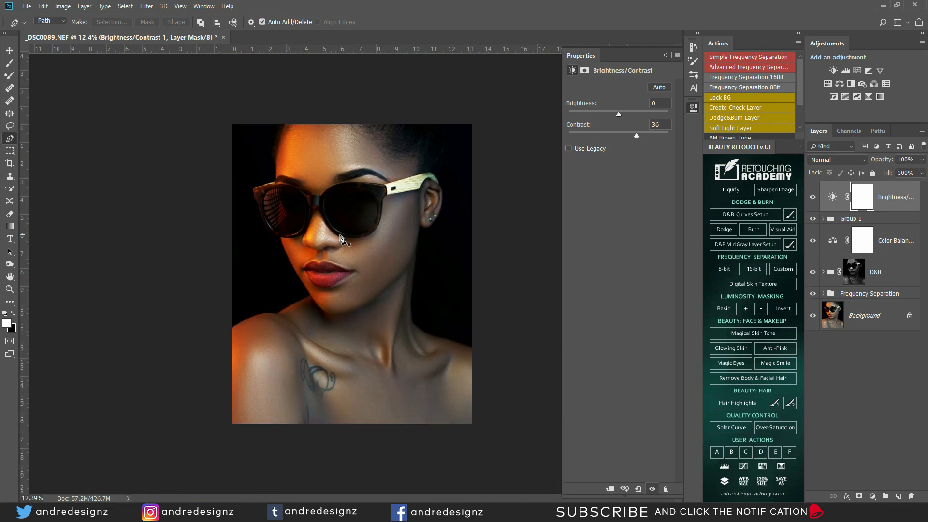
scroll(328, 245, "up", 1)
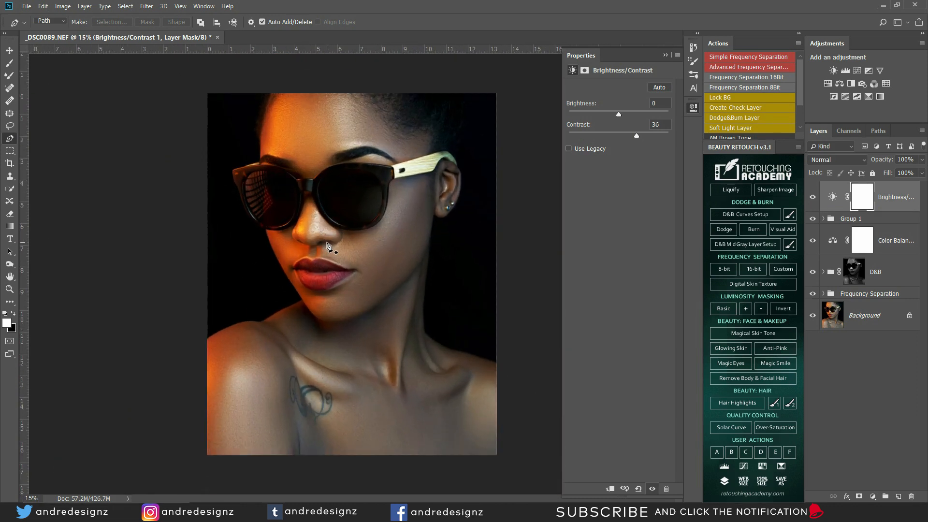